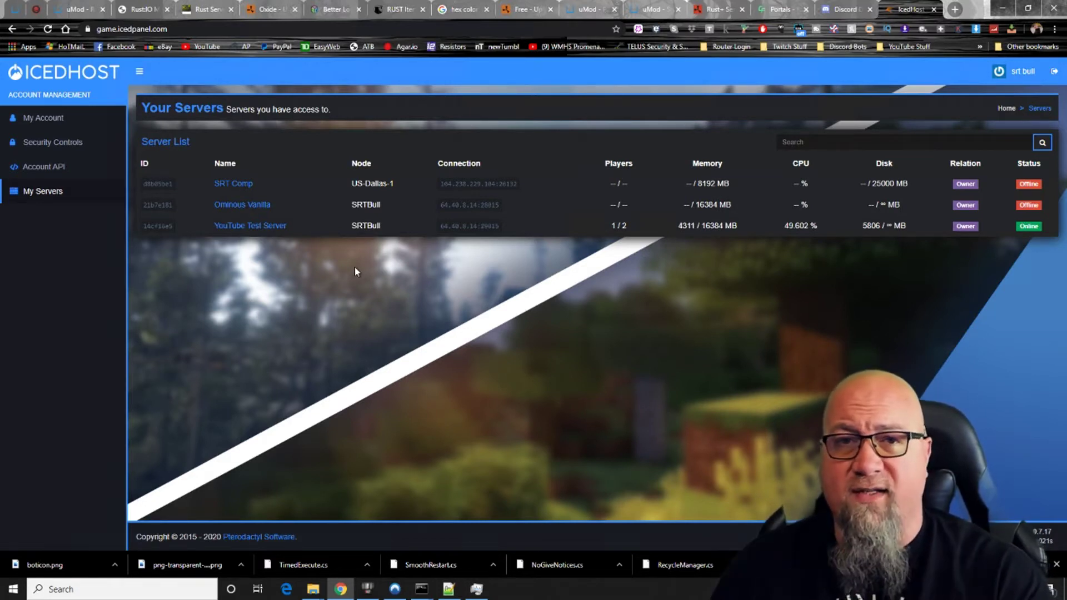
- Open the YouTube Test Server from the server list
left_click(244, 226)
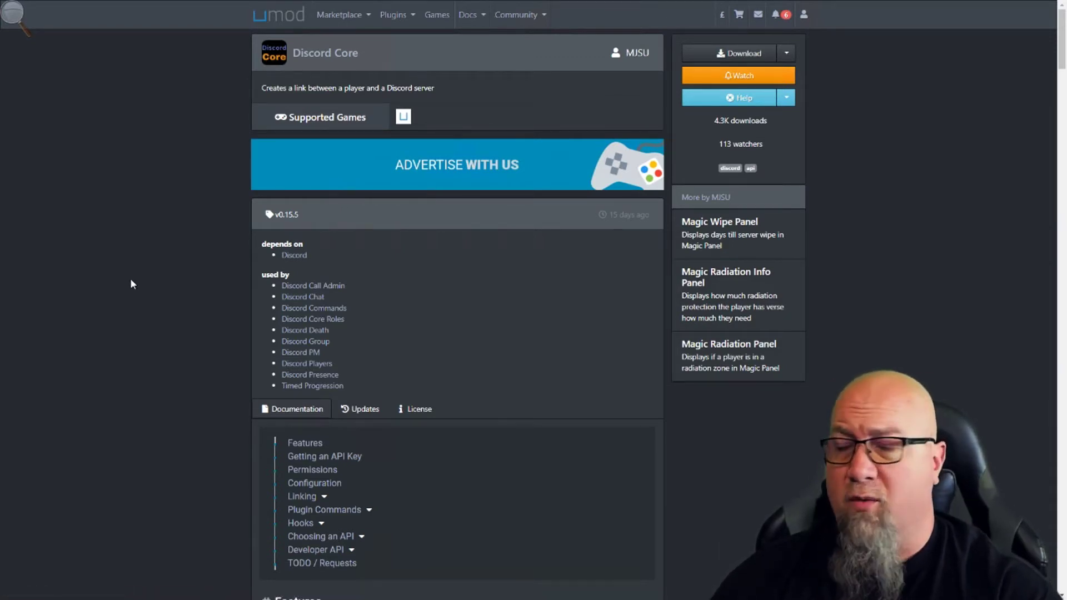
- Open the Discord extension that Discord Core depends on and download Oxide.Ext.Discord.dll, keeping the flagged file
key("super+plus")
left_click_drag(501, 305, 402, 300)
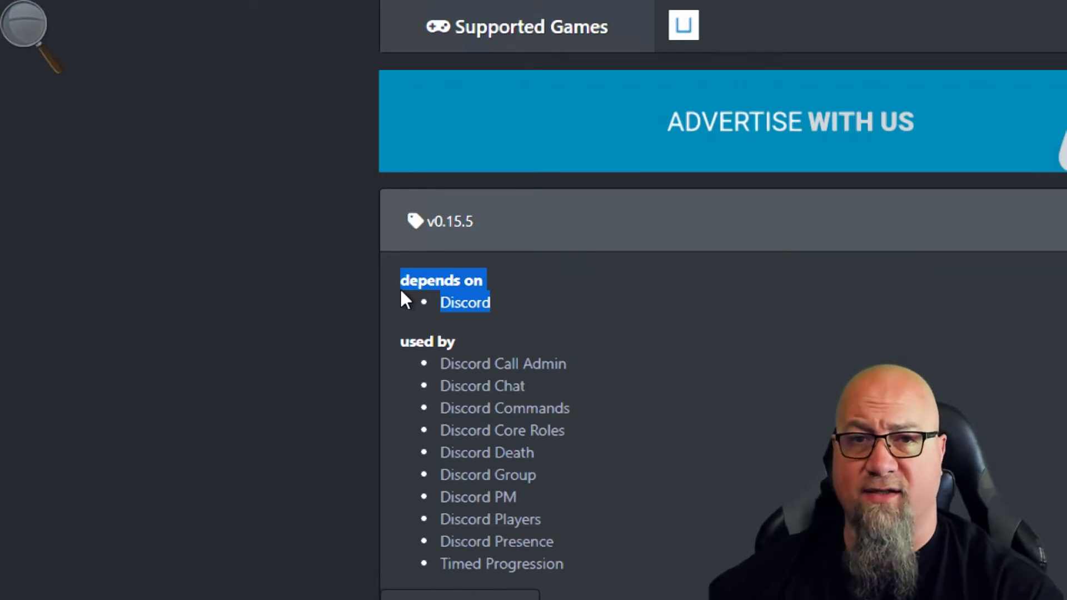
left_click(400, 292)
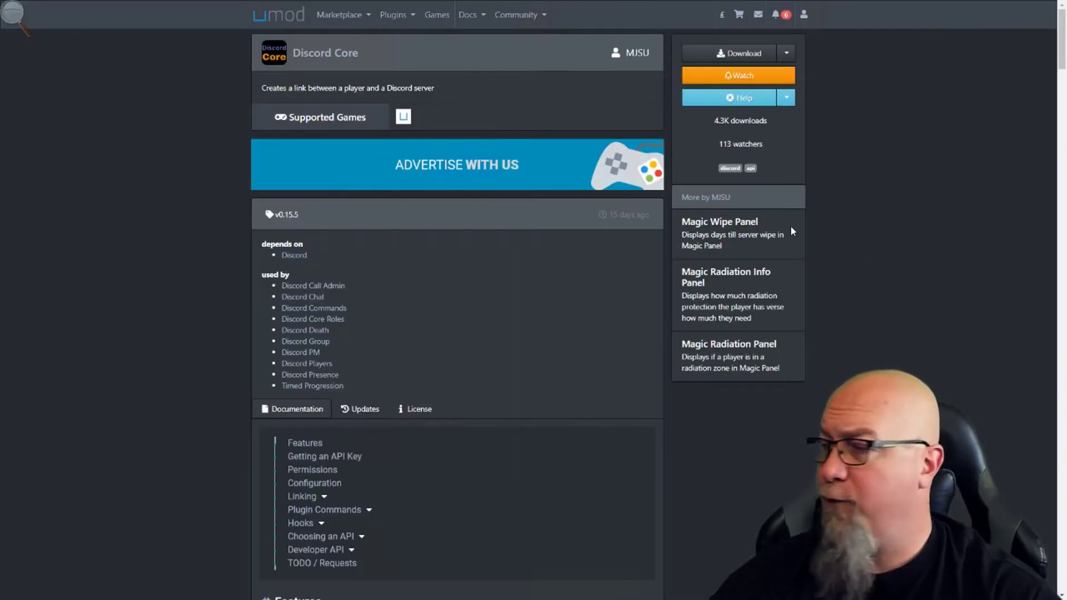
left_click(294, 259)
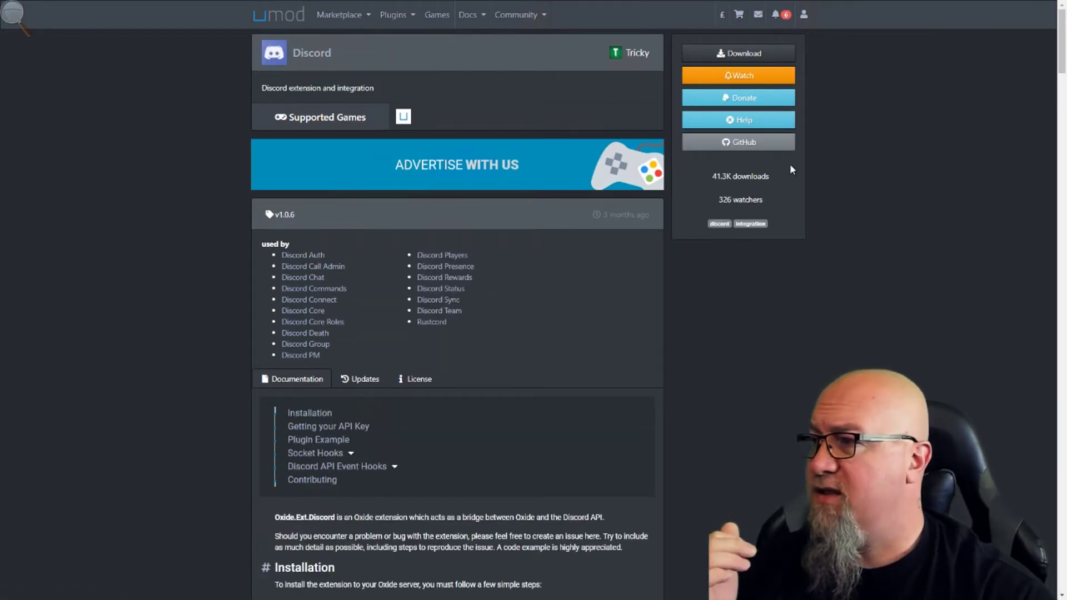
left_click(742, 54)
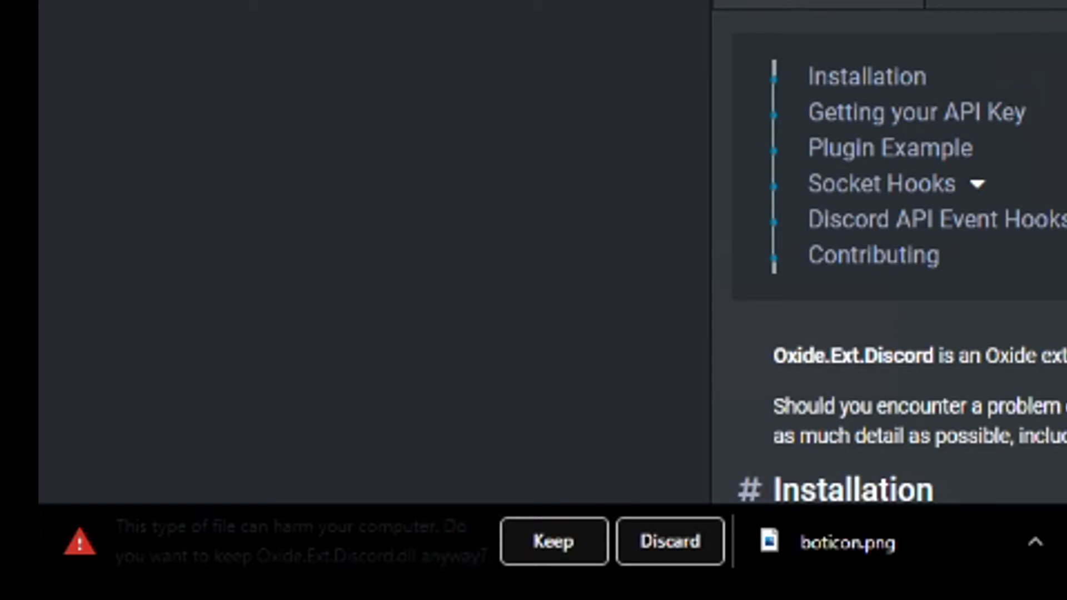
left_click(551, 542)
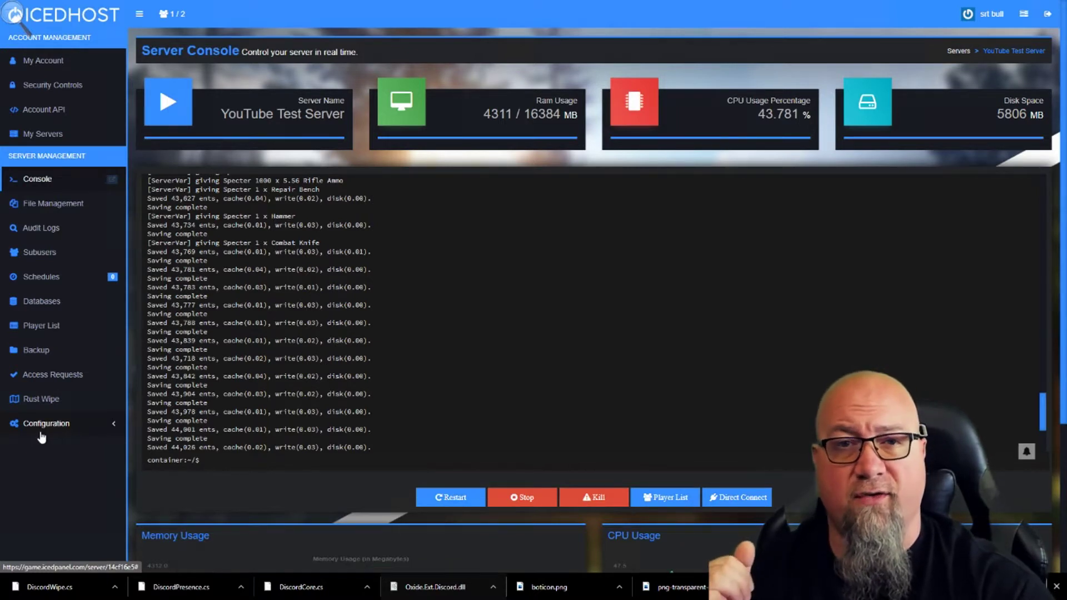
- Stop the YouTube Test Server and open the RustDedicated_Data/Managed folder in its file manager
left_click(526, 494)
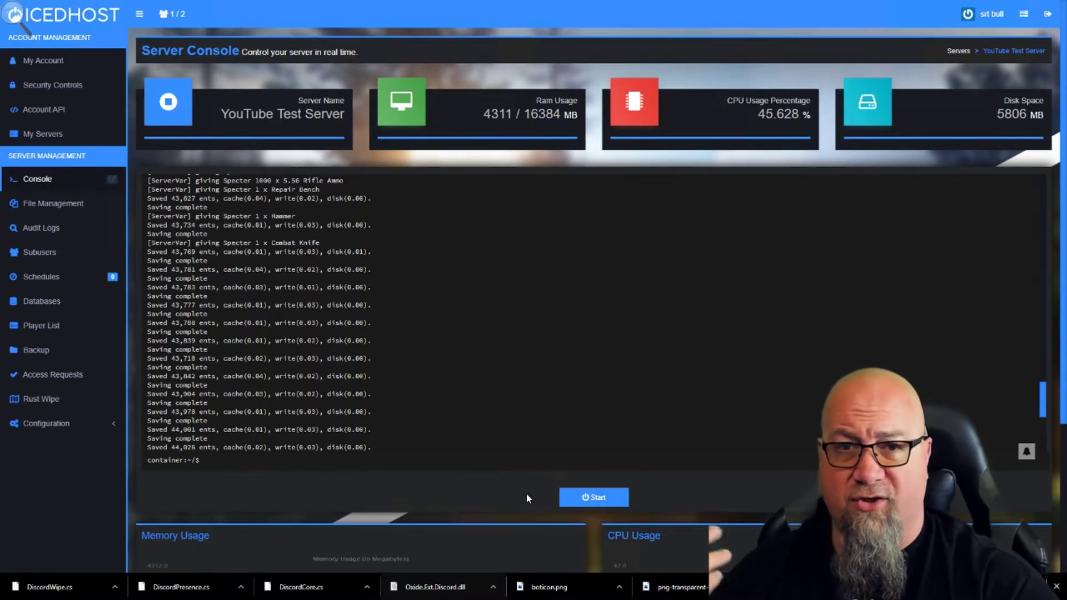
left_click(67, 209)
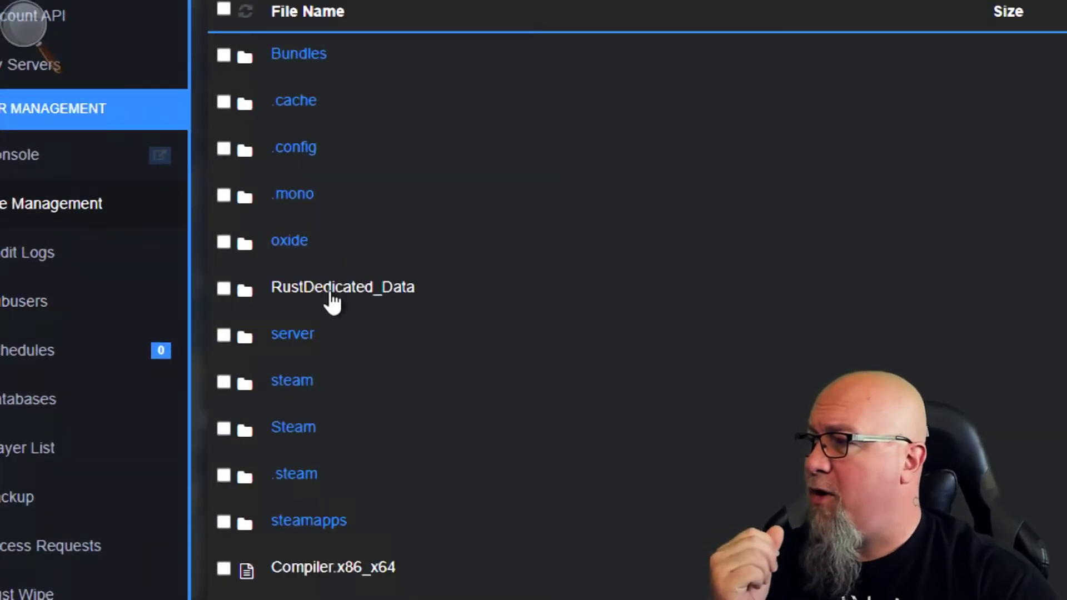
left_click(331, 300)
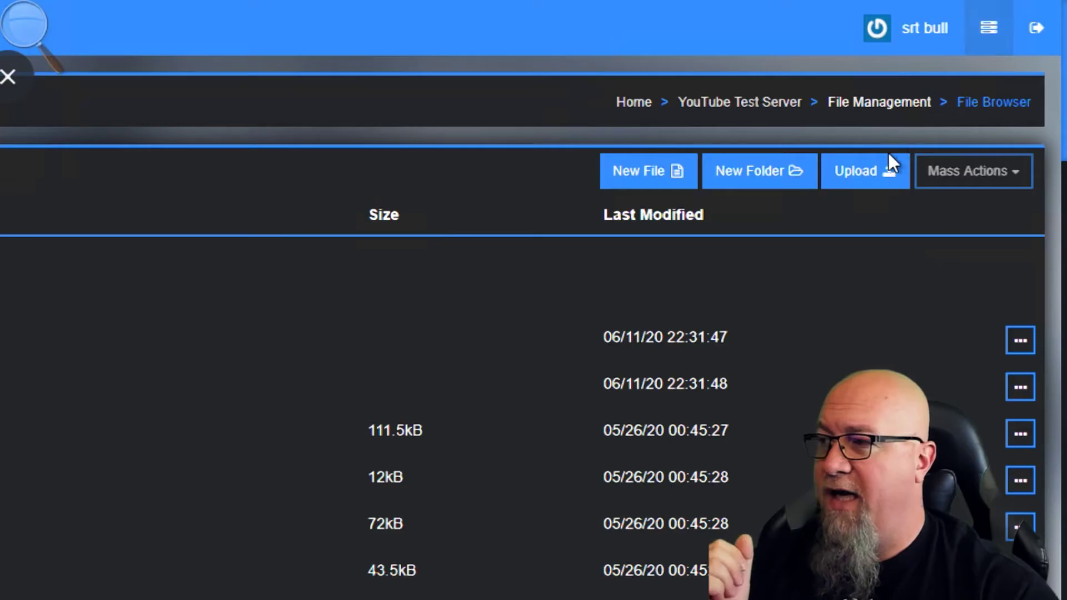
- Upload Oxide.Ext.Discord.dll from the Downloads folder to the Managed folder and check it at the end of the file list
left_click(864, 174)
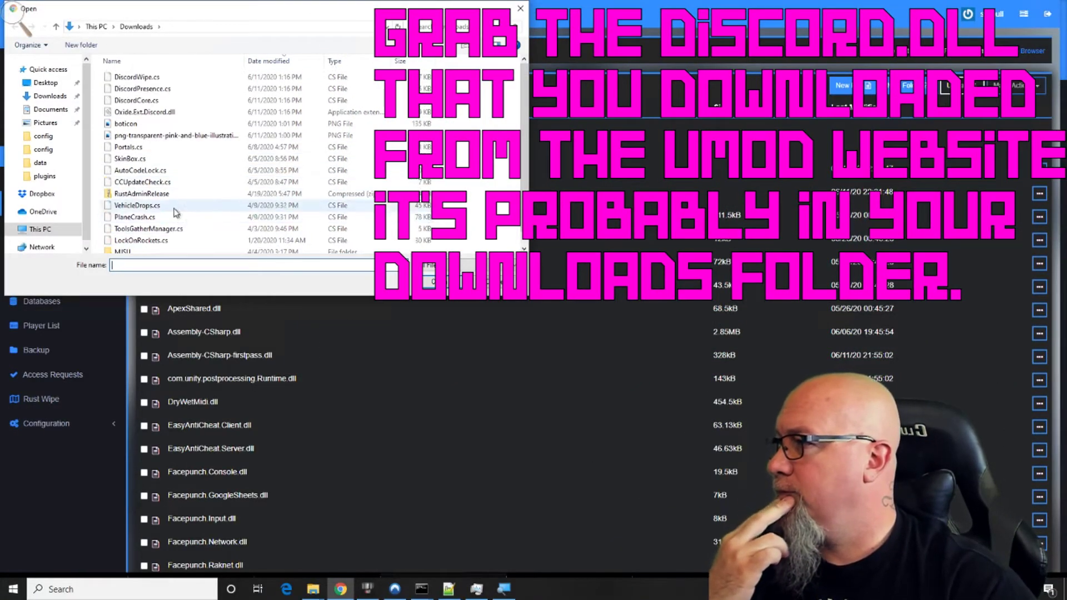
left_click(137, 77)
left_click(167, 135, "shift")
left_click(399, 287)
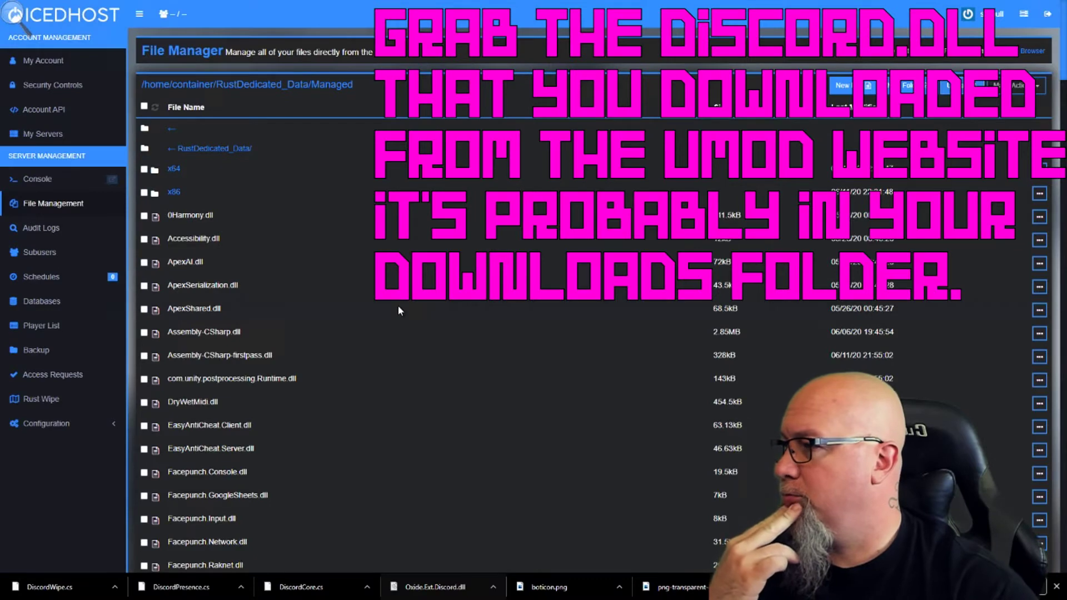
scroll(398, 305, "down", 20)
scroll(398, 305, "down", 10)
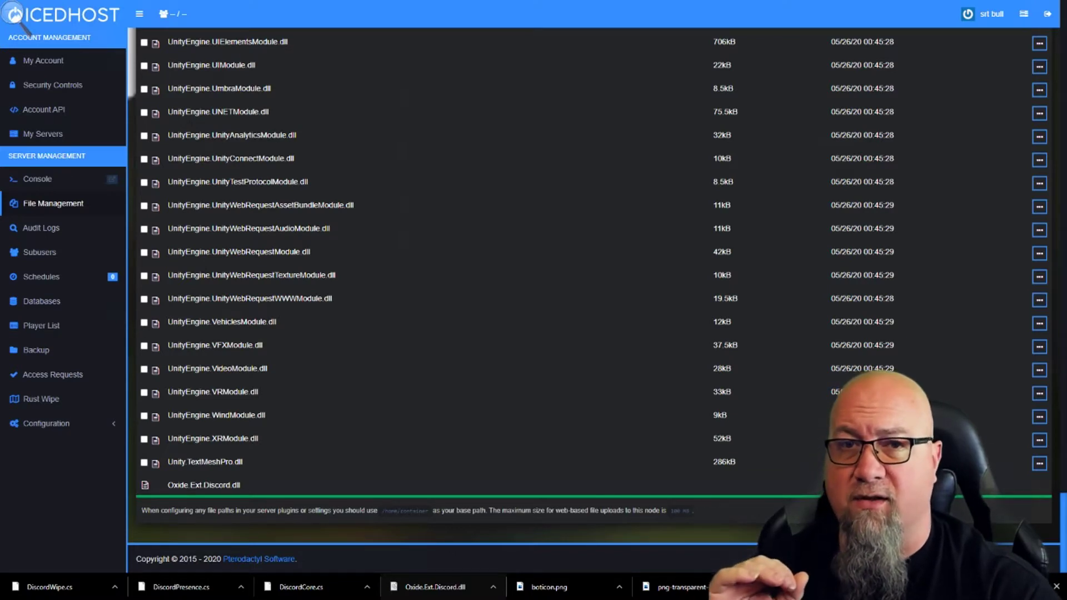
- Start the YouTube Test Server from its console and check the startup output
left_click(37, 179)
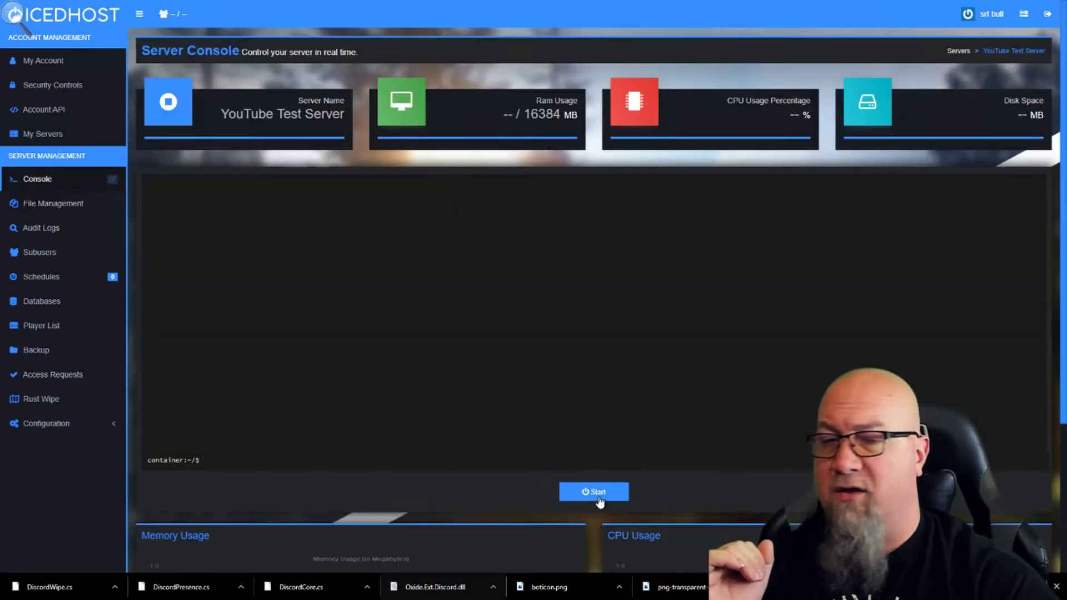
left_click(593, 492)
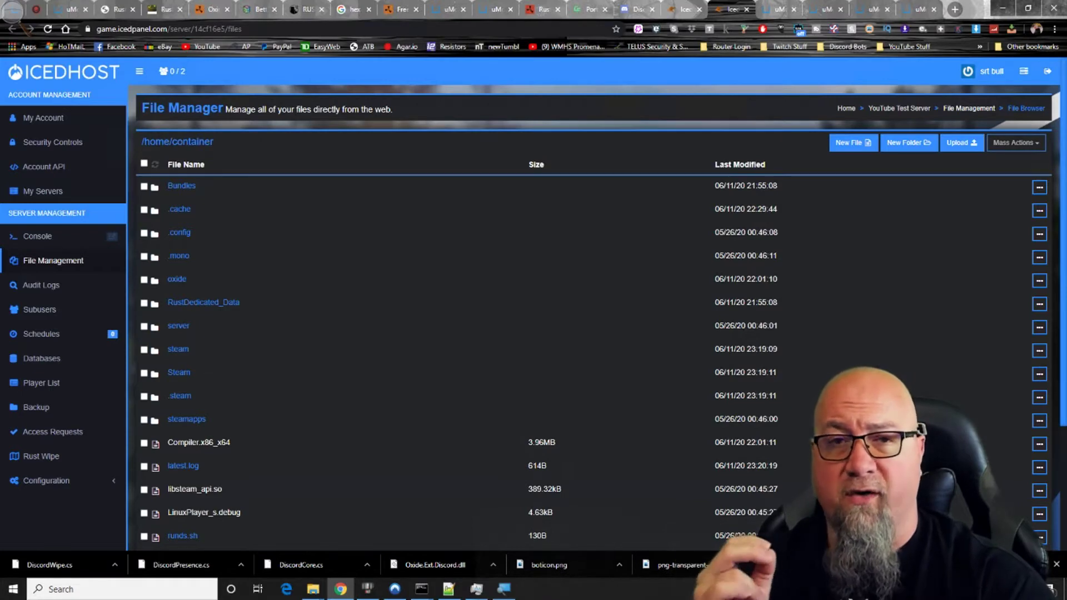
left_click(685, 10)
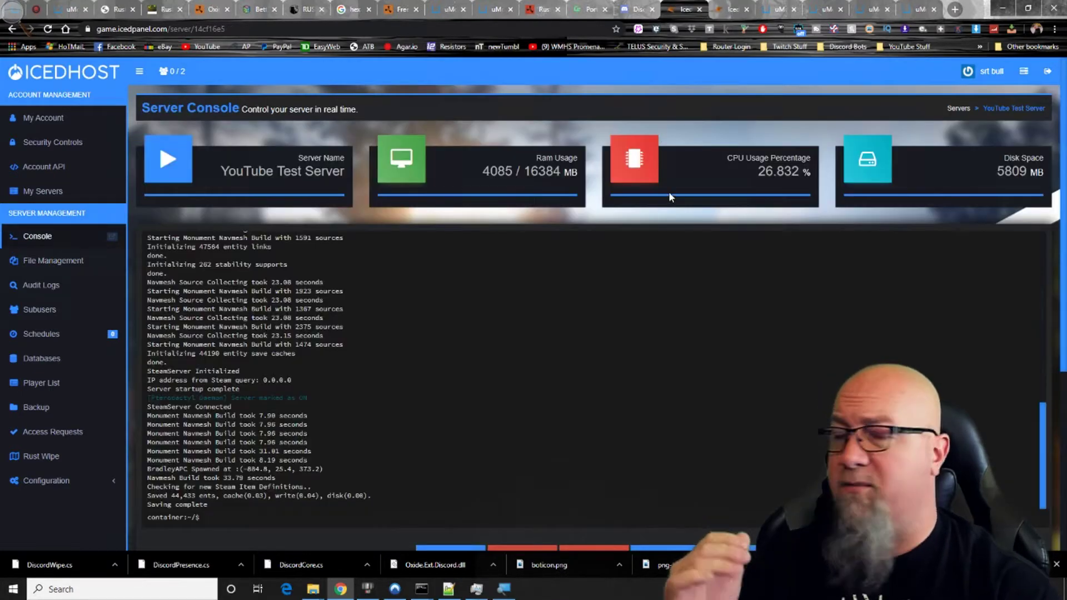
- Open the oxide/plugins folder in the server's file manager
left_click(733, 11)
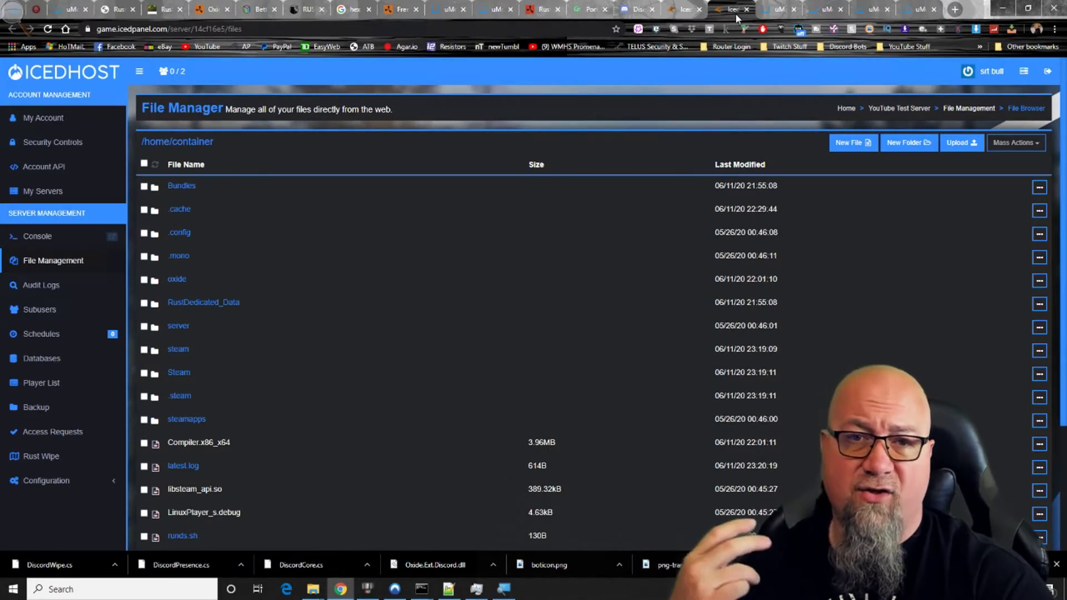
key("F11")
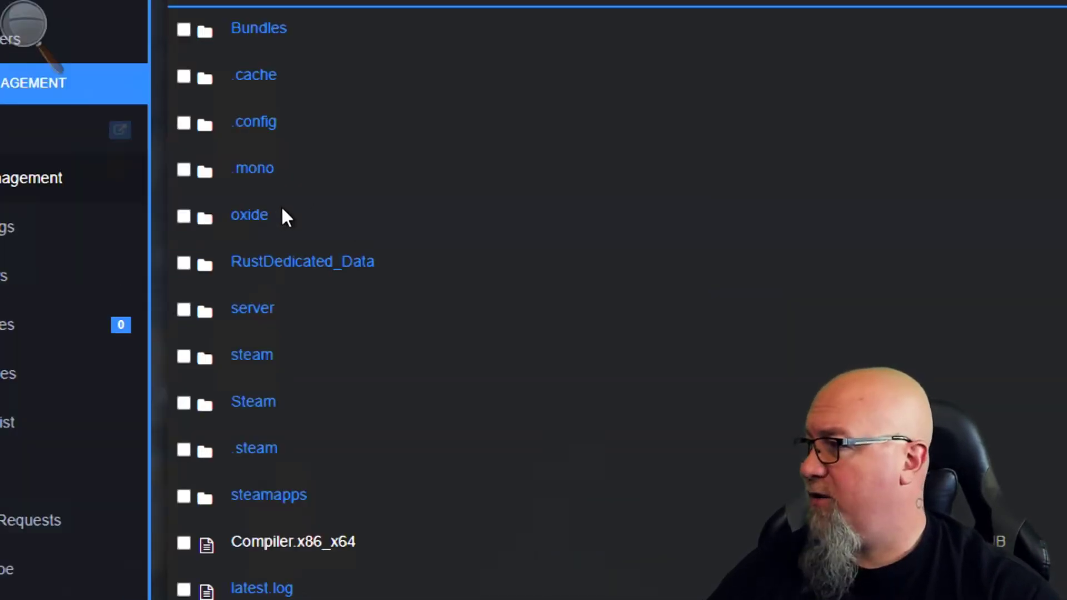
left_click(259, 221)
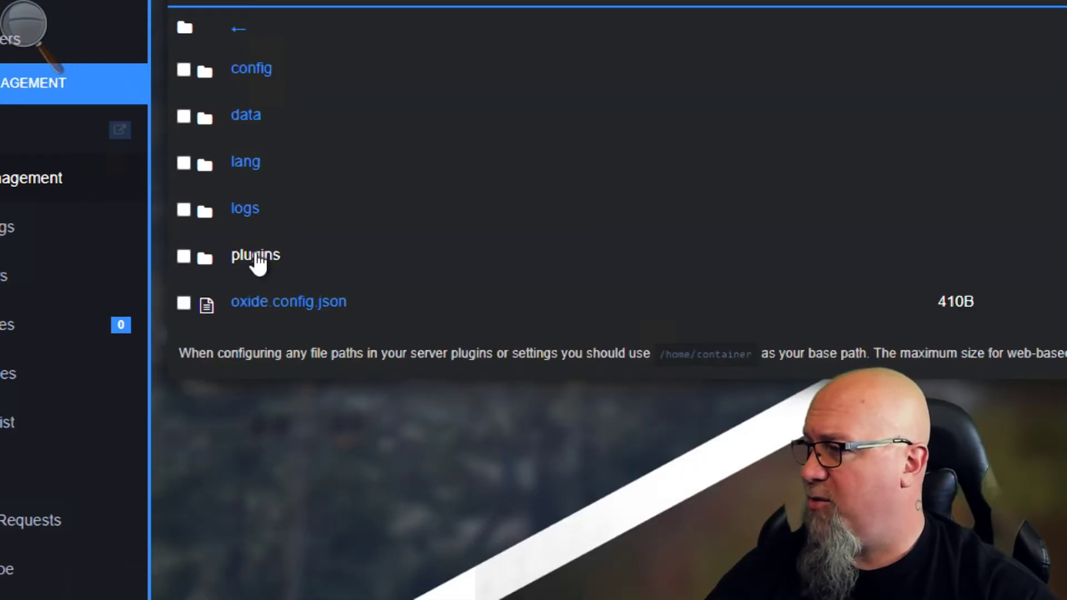
left_click(255, 257)
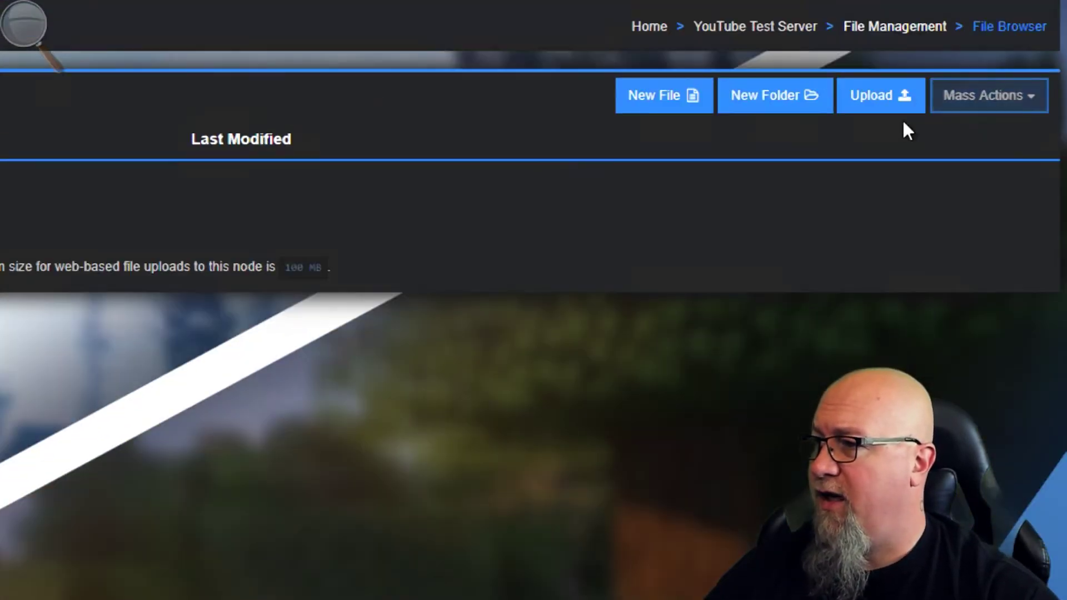
- Upload DiscordCore.cs, DiscordPresence.cs and DiscordWipe.cs from the Downloads folder to the plugins folder
left_click(1053, 60)
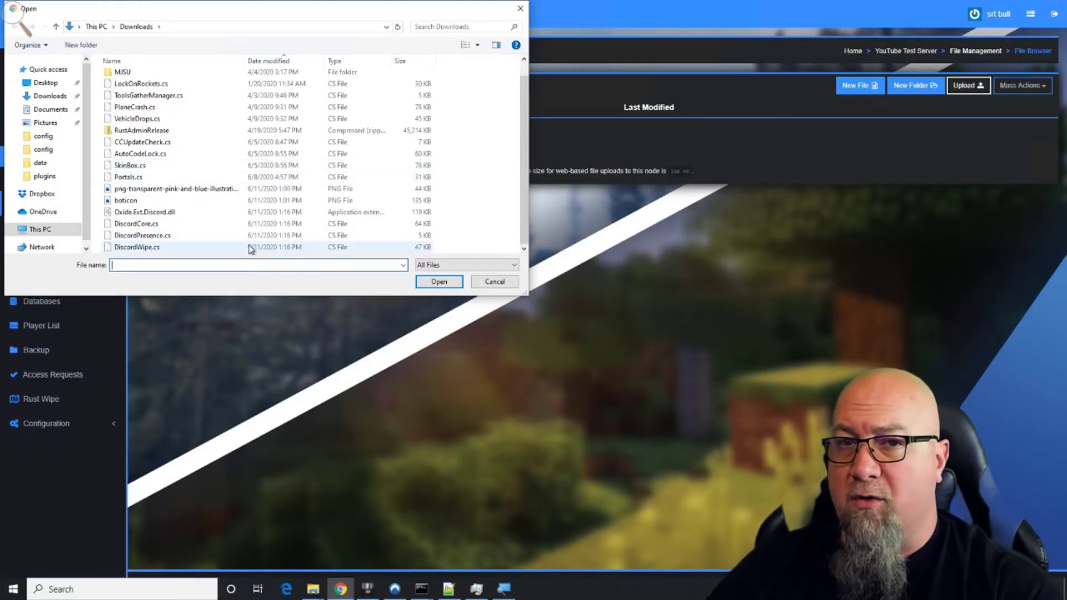
double_click(136, 223)
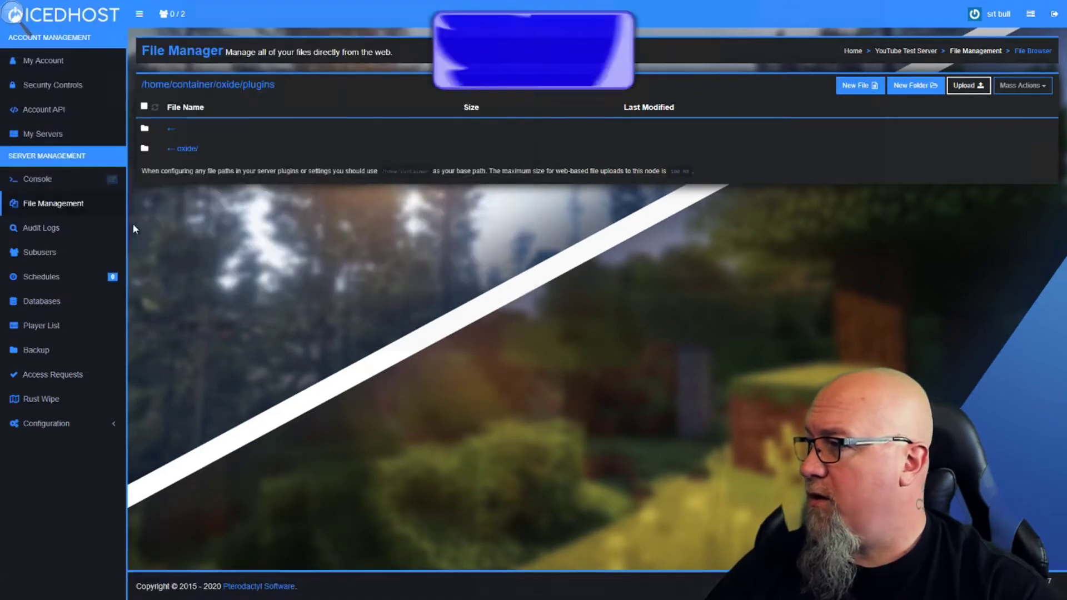
left_click(969, 86)
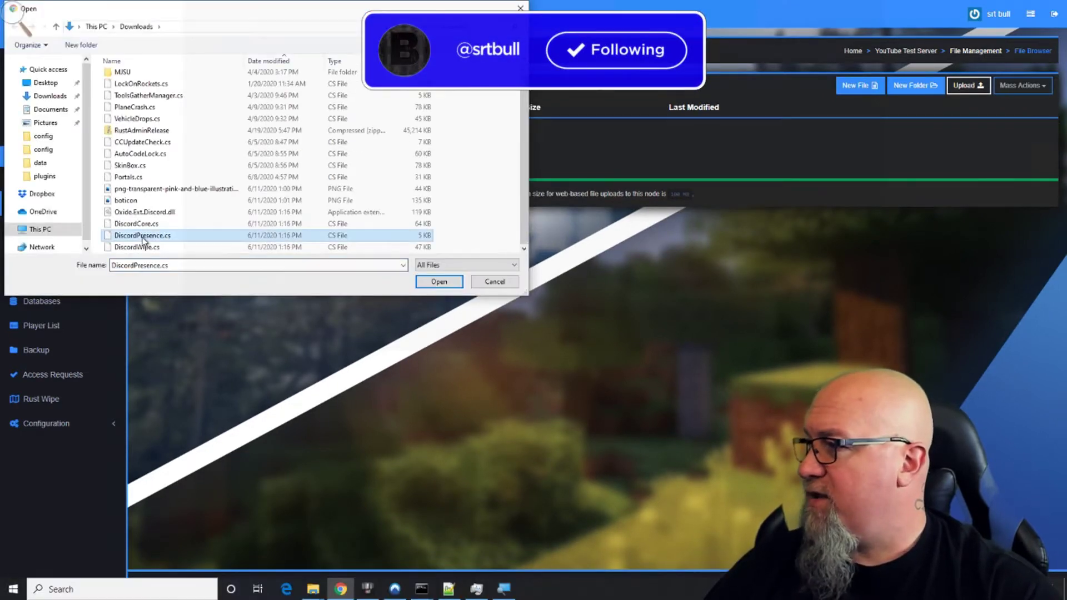
double_click(143, 237)
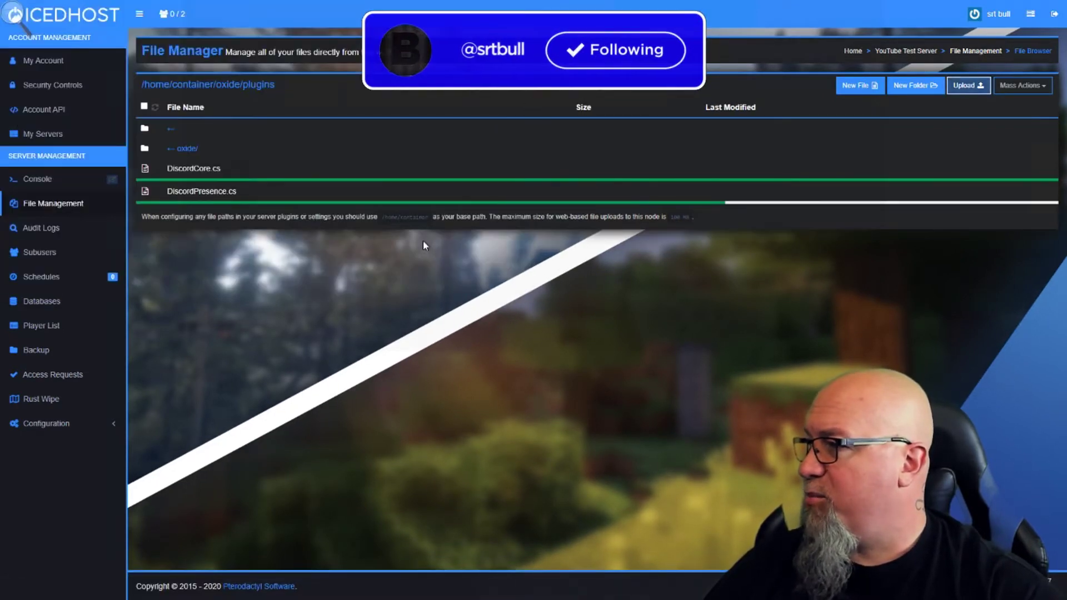
left_click(968, 86)
scroll(138, 247, "down", 1)
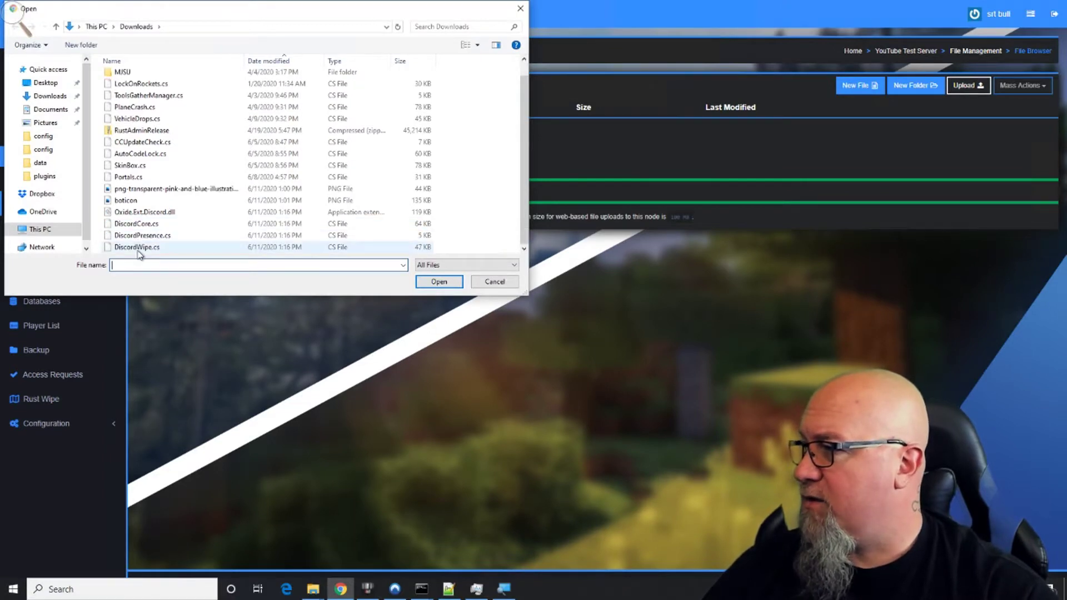
double_click(135, 251)
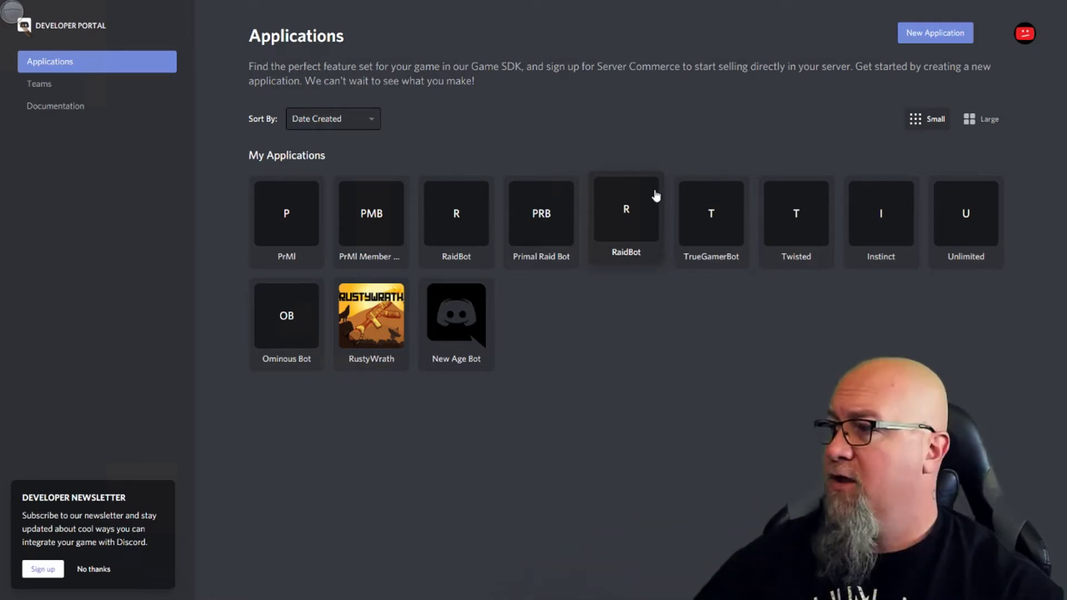
- In the Discord Developer Portal, create an application named BullzTestServerBot and give it the pink Discord logo as app icon
left_click(929, 37)
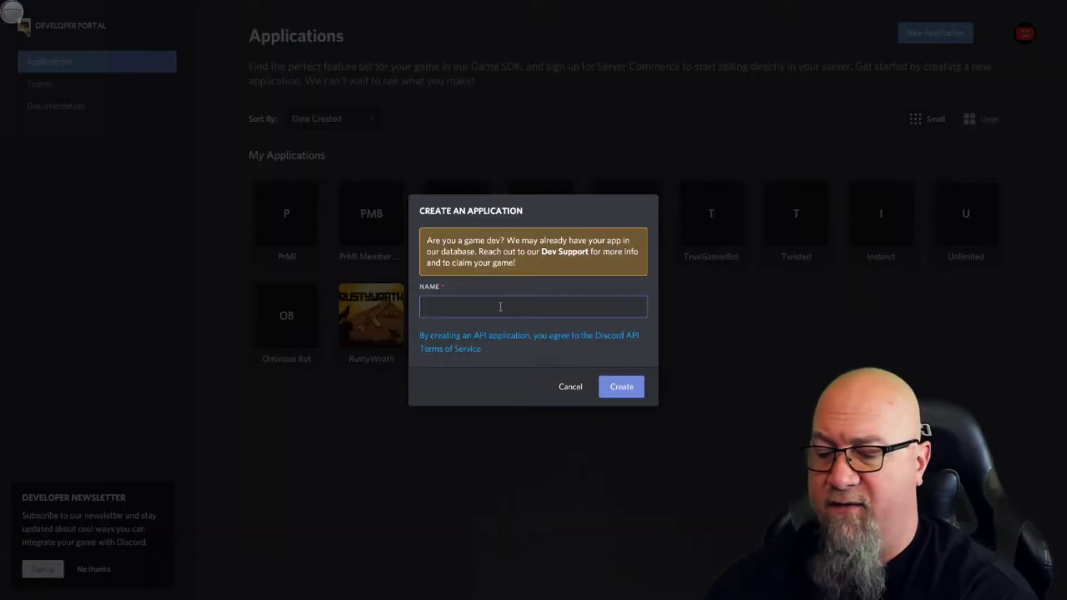
type("BullzTestServerBot")
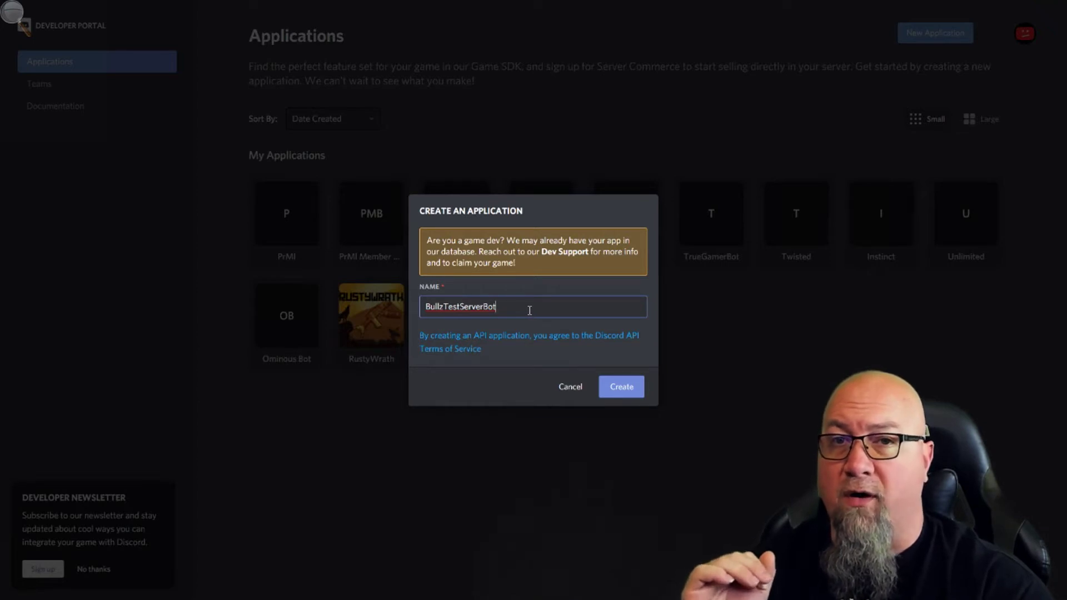
left_click(618, 387)
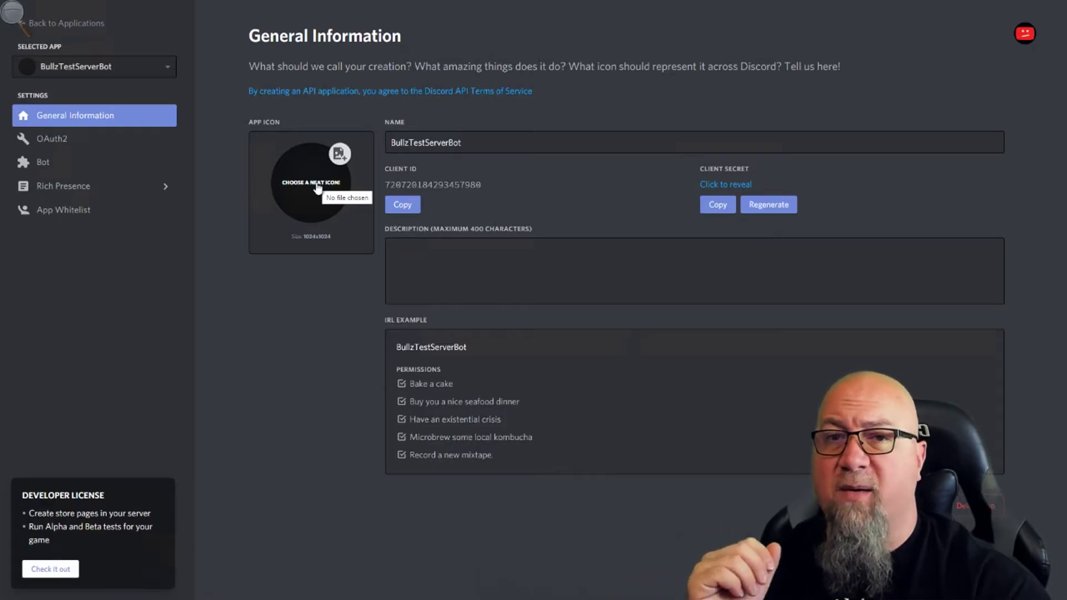
left_click(317, 188)
double_click(139, 112)
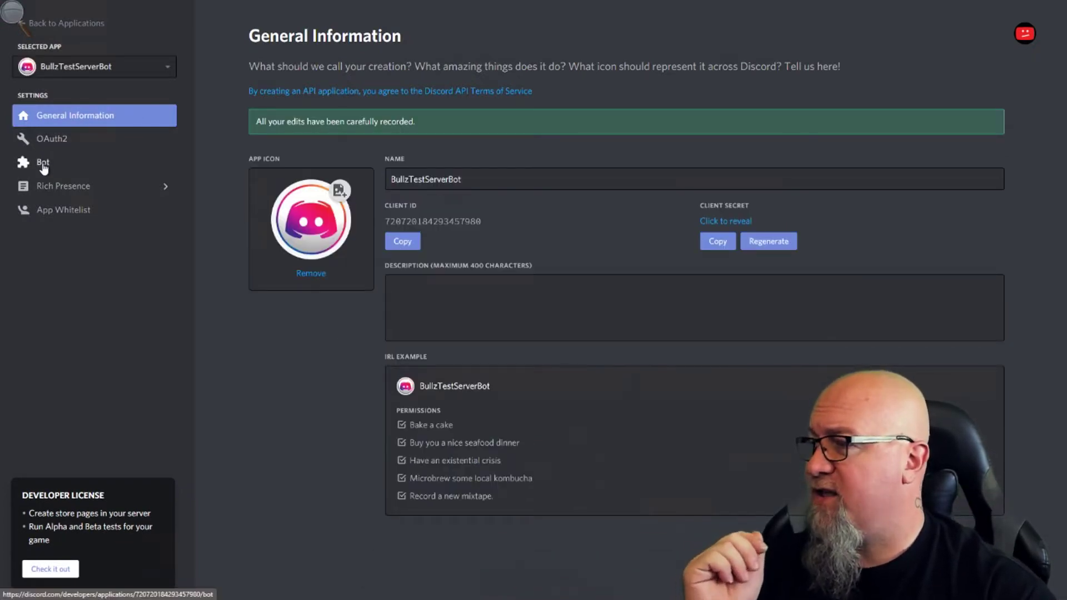
- Add a bot user to the BullzTestServerBot application, confirm it and review the bot's settings
left_click(43, 167)
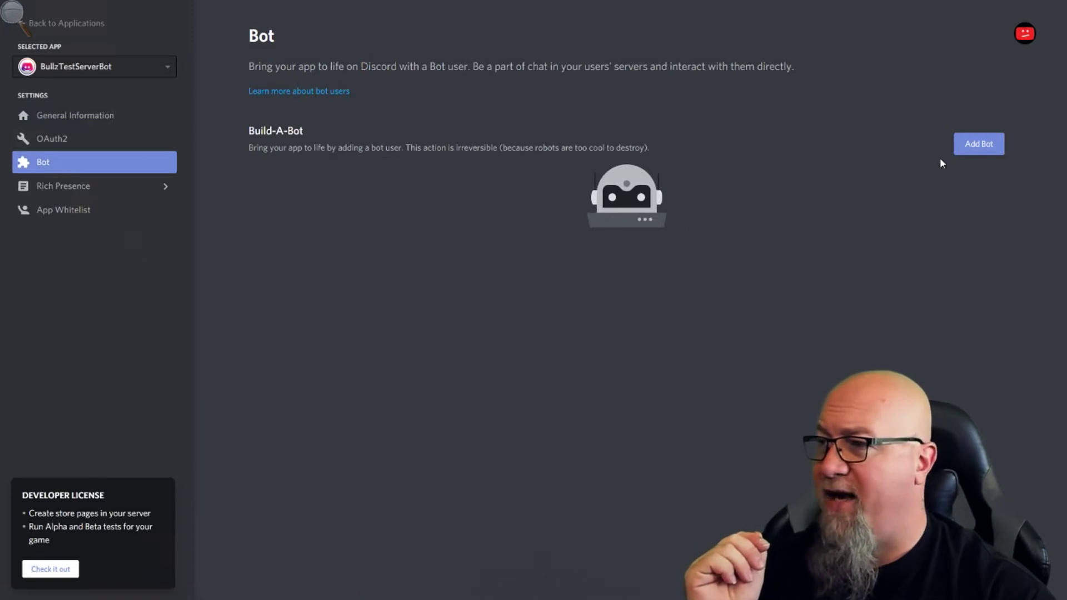
left_click(979, 146)
left_click(633, 339)
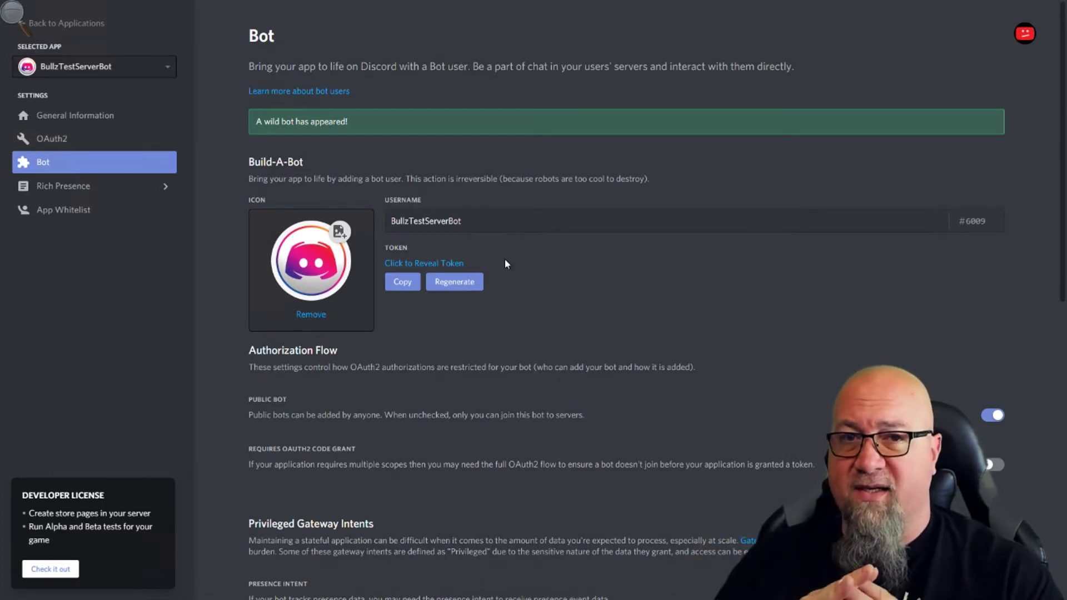
scroll(505, 263, "down", 10)
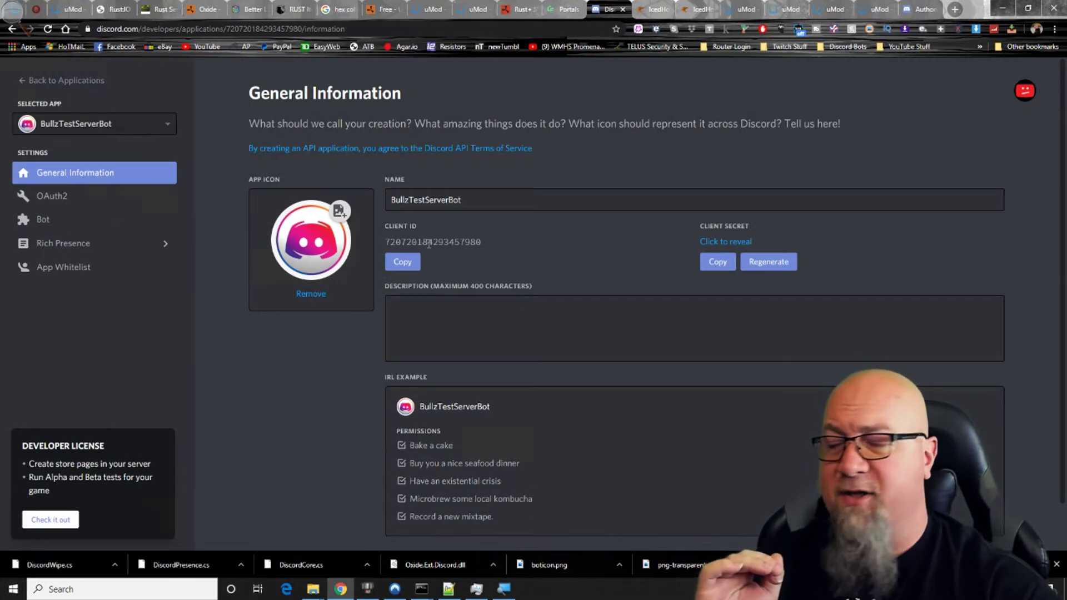
- Copy the application's client ID and select the client ID value in the bot's authorization URL
left_click(402, 265)
left_click(402, 265)
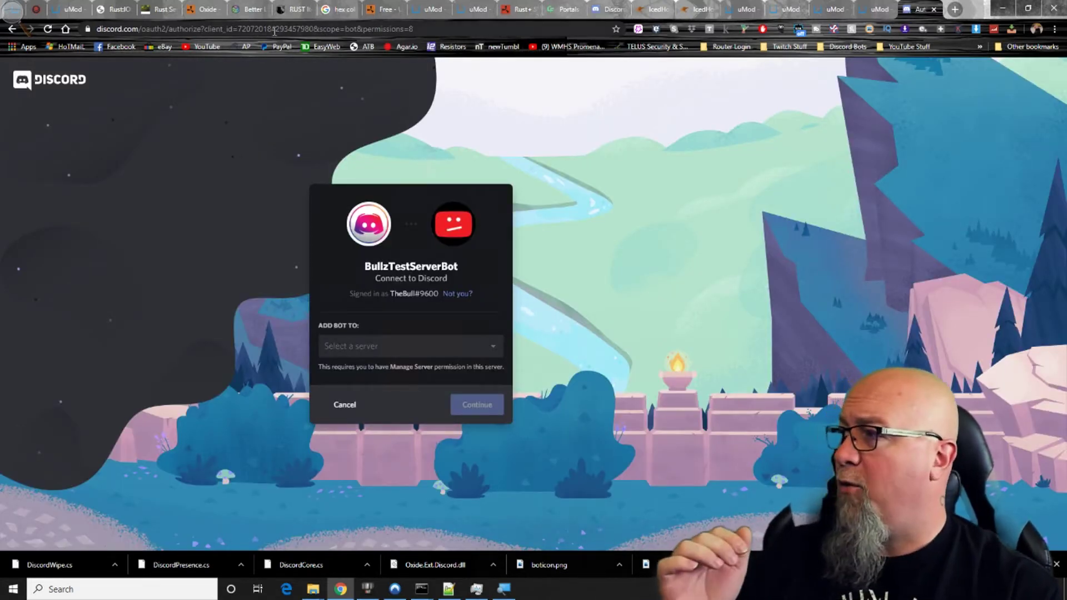
double_click(278, 28)
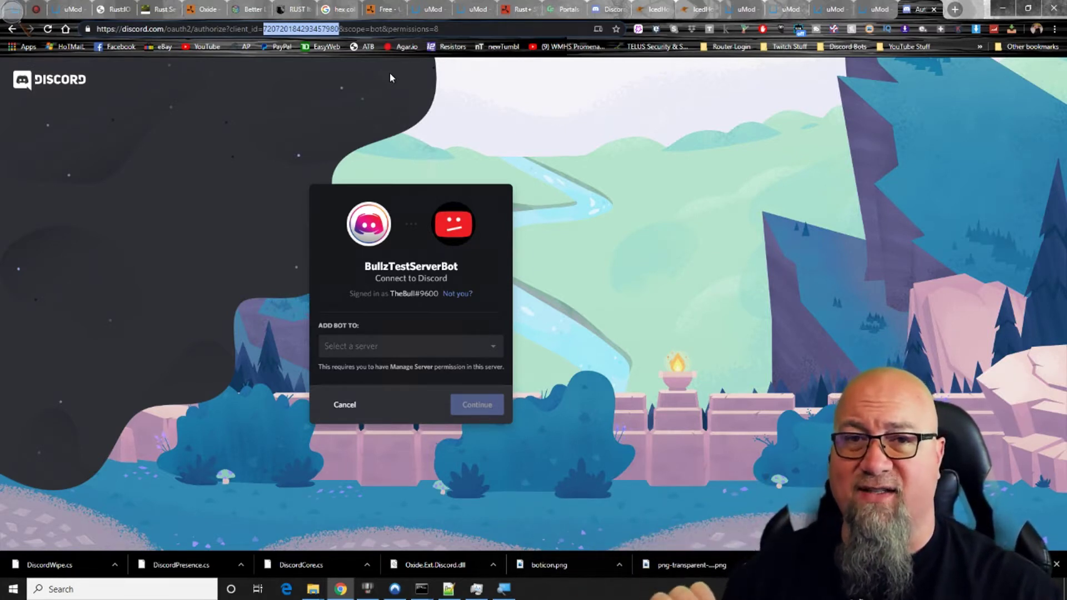
- Authorize BullzTestServerBot on Bullz Test Server with the Administrator permission, pass the human verification and close the authorization page
left_click(429, 345)
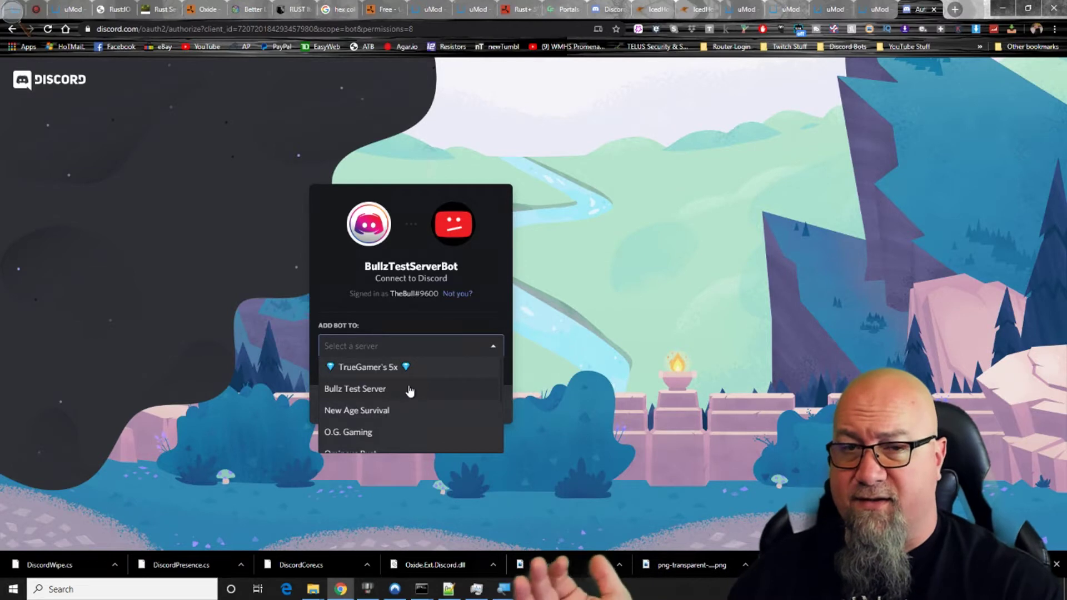
left_click(378, 392)
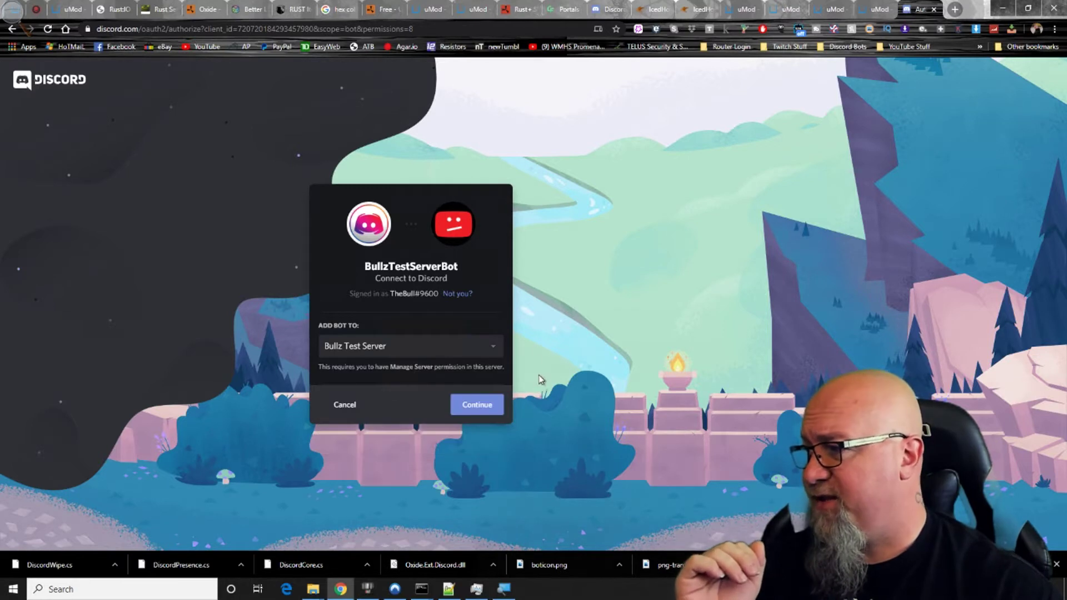
left_click(468, 405)
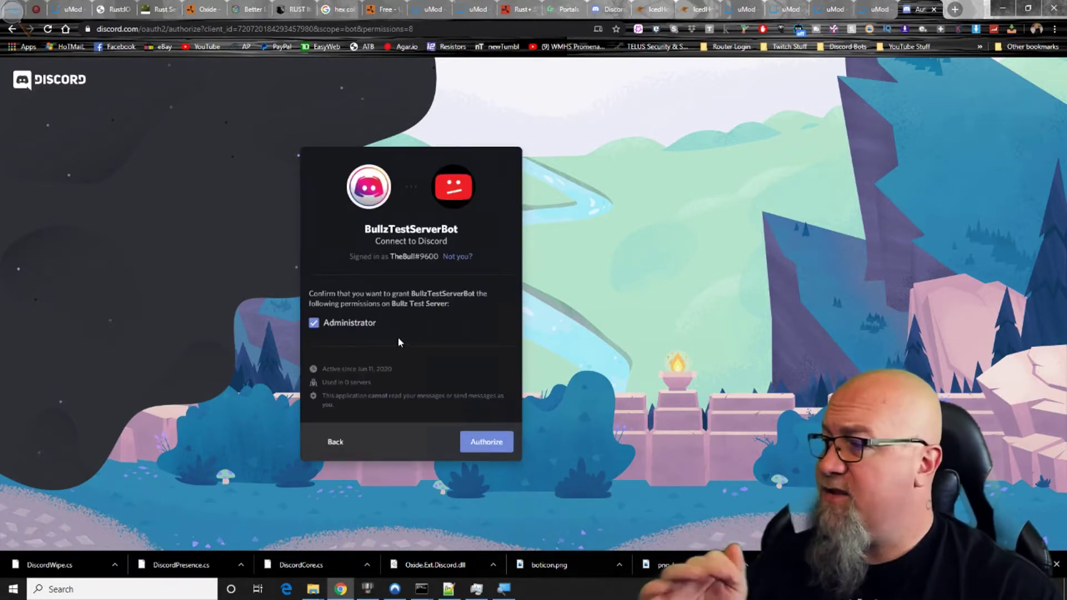
left_click(487, 442)
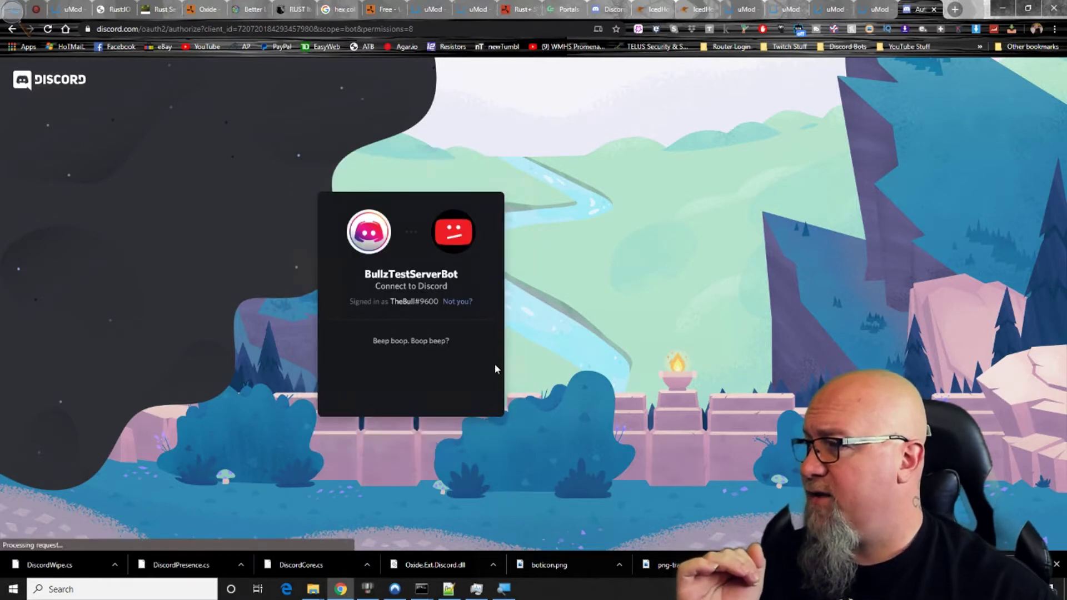
left_click(341, 378)
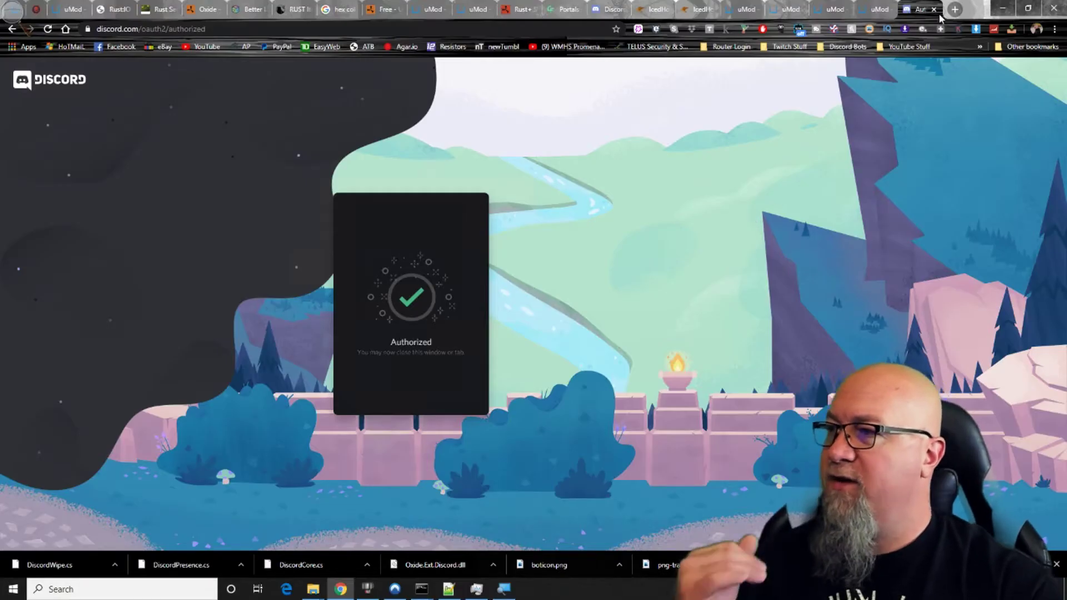
left_click(934, 9)
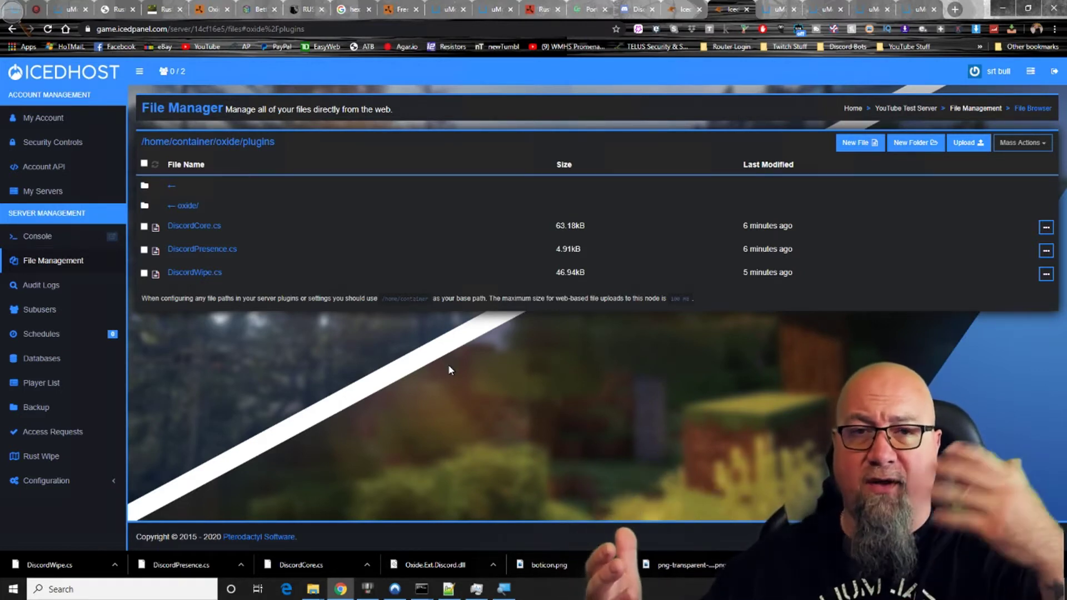
- In the server's file manager, go from the plugins folder to oxide/config and open DiscordCore.json for editing
left_click(171, 185)
left_click(177, 279)
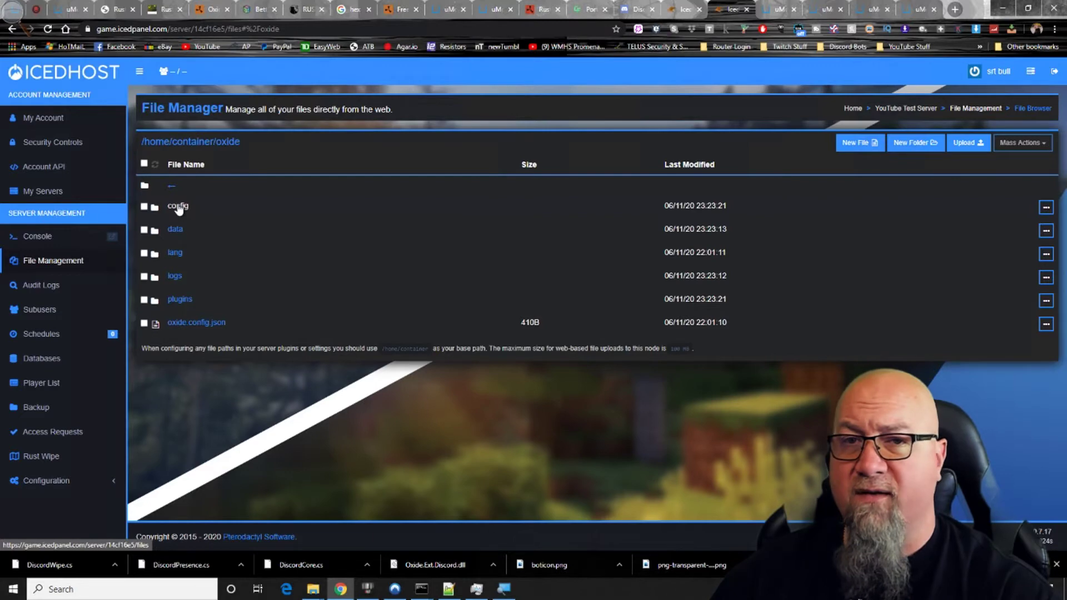
left_click(178, 207)
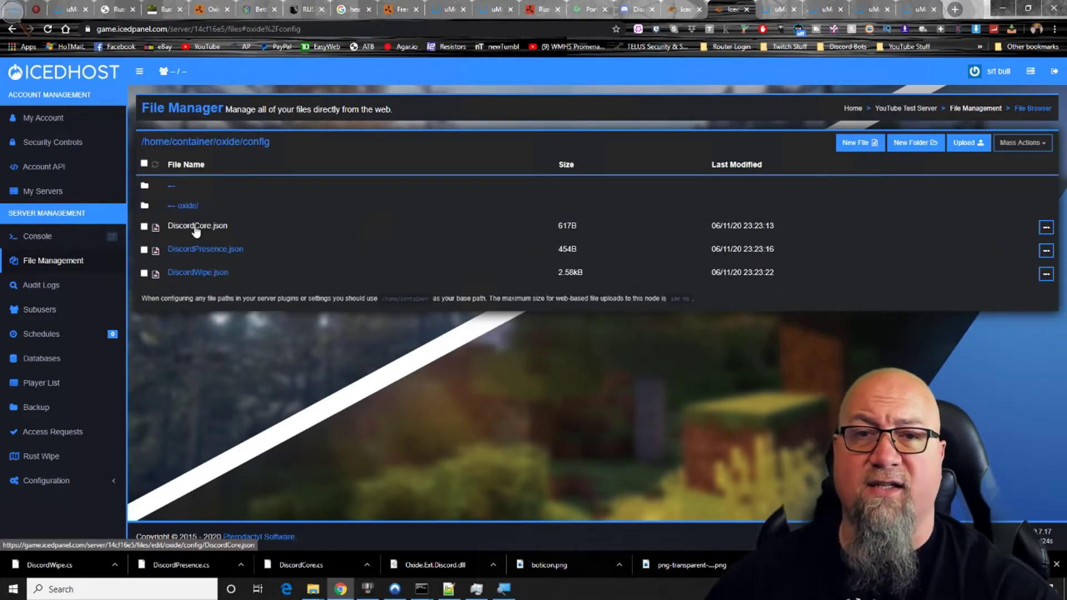
left_click(196, 226)
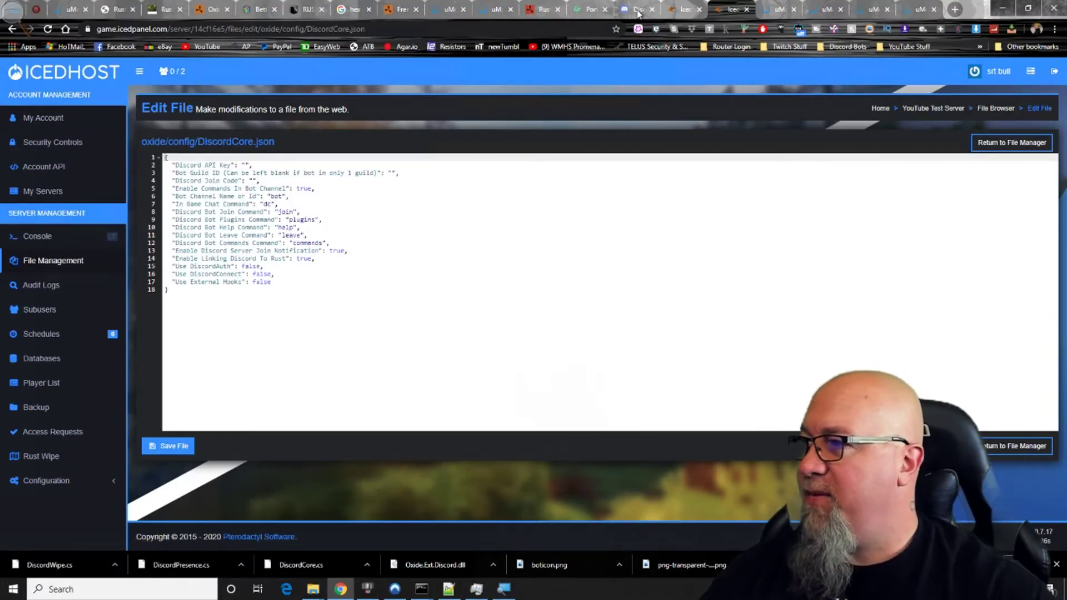
- Copy the bot token from the Discord Developer Portal and paste it as the Discord API Key in DiscordCore.json
left_click(638, 10)
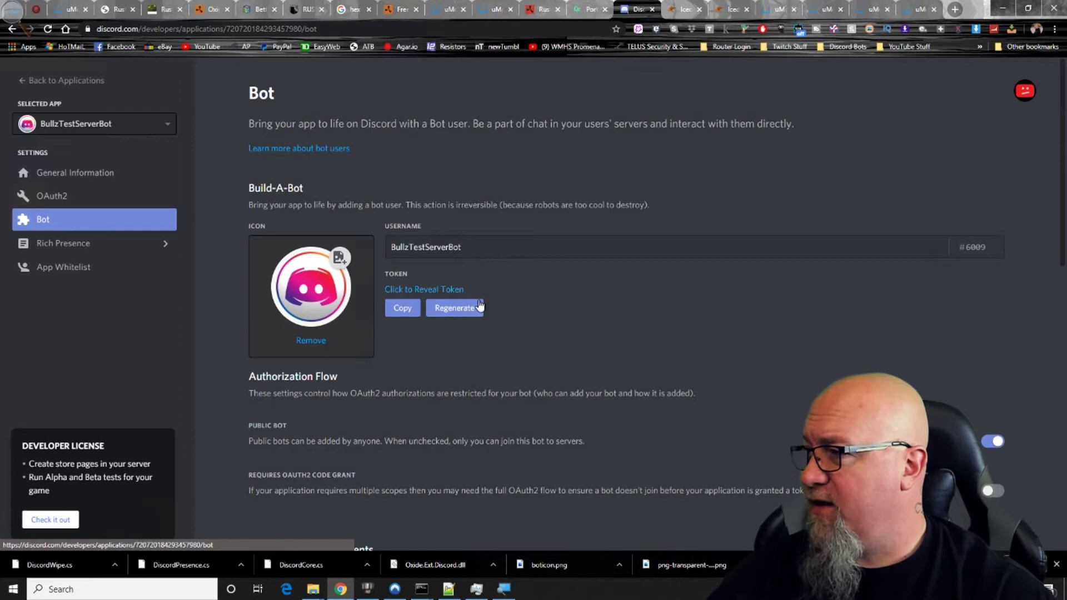
left_click(434, 289)
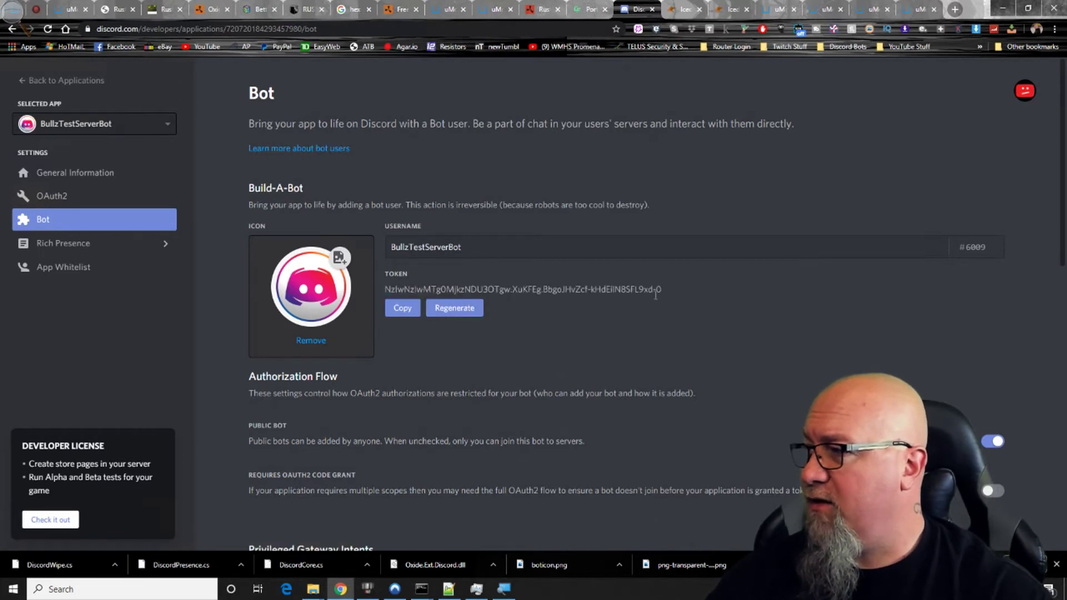
left_click(405, 310)
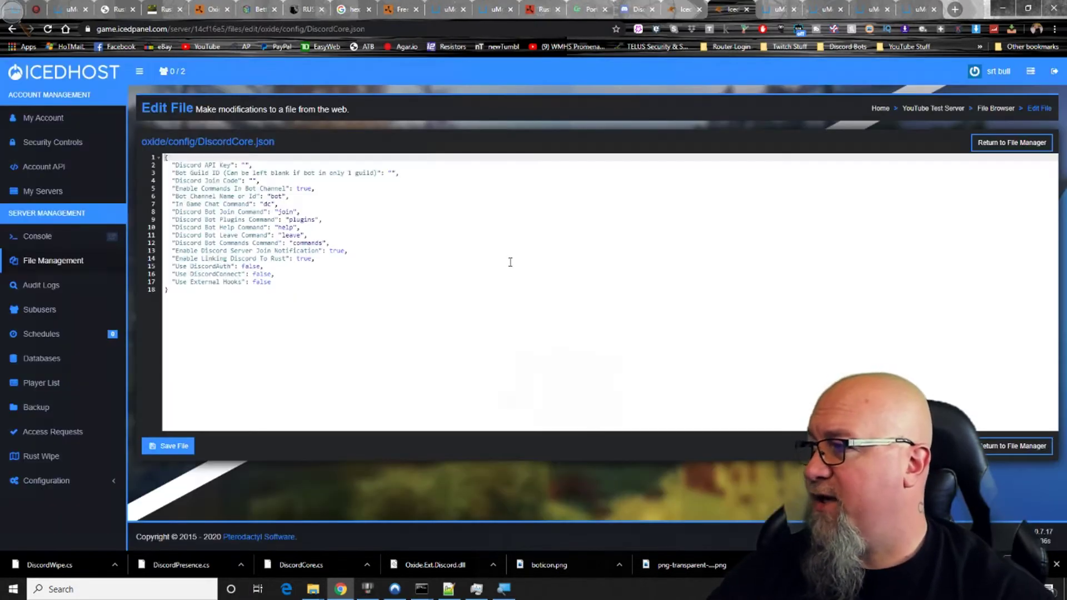
left_click(245, 164)
key("ctrl+v")
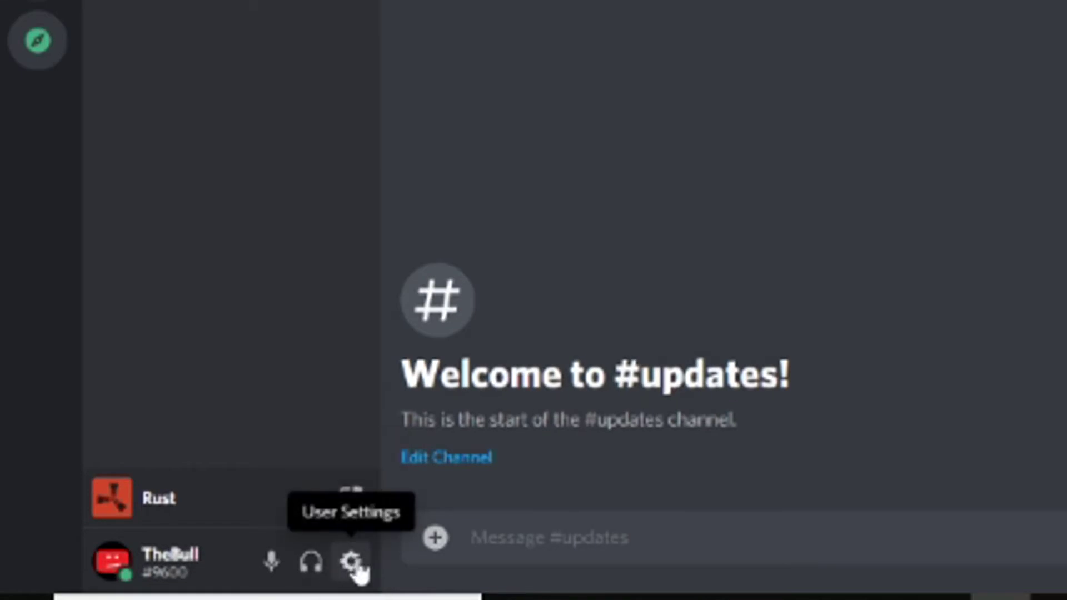
- Switch to the Discord app and check the Developer Mode setting in the Appearance section of the user settings
left_click(352, 562)
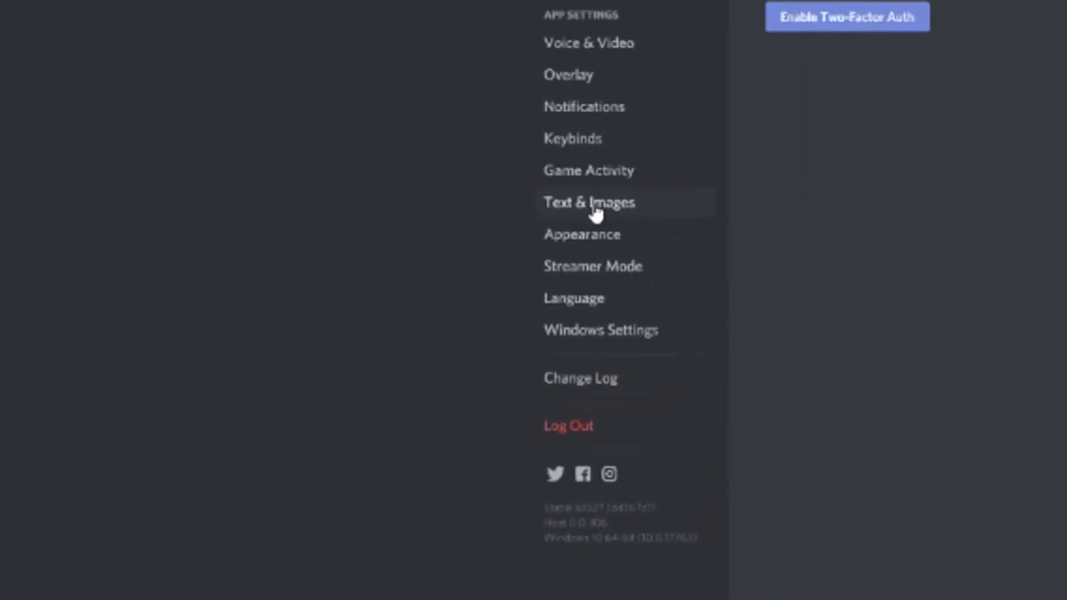
left_click(463, 255)
scroll(643, 243, "down", 6)
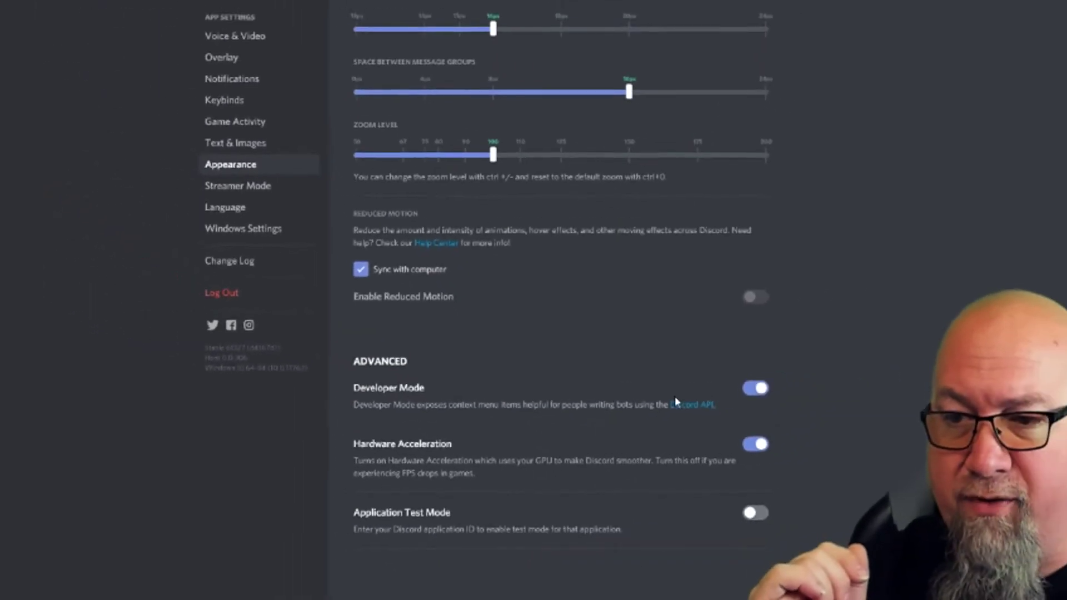
left_click(743, 11)
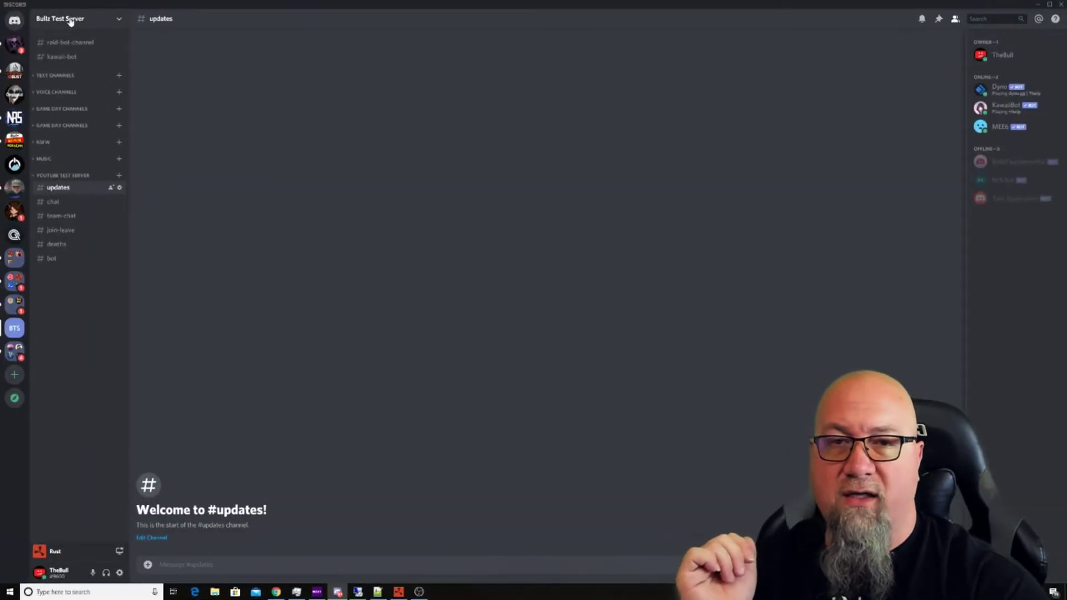
- Copy the ID of Bullz Test Server, paste it as the Bot Guild ID in DiscordCore.json and save the file
left_click(70, 21)
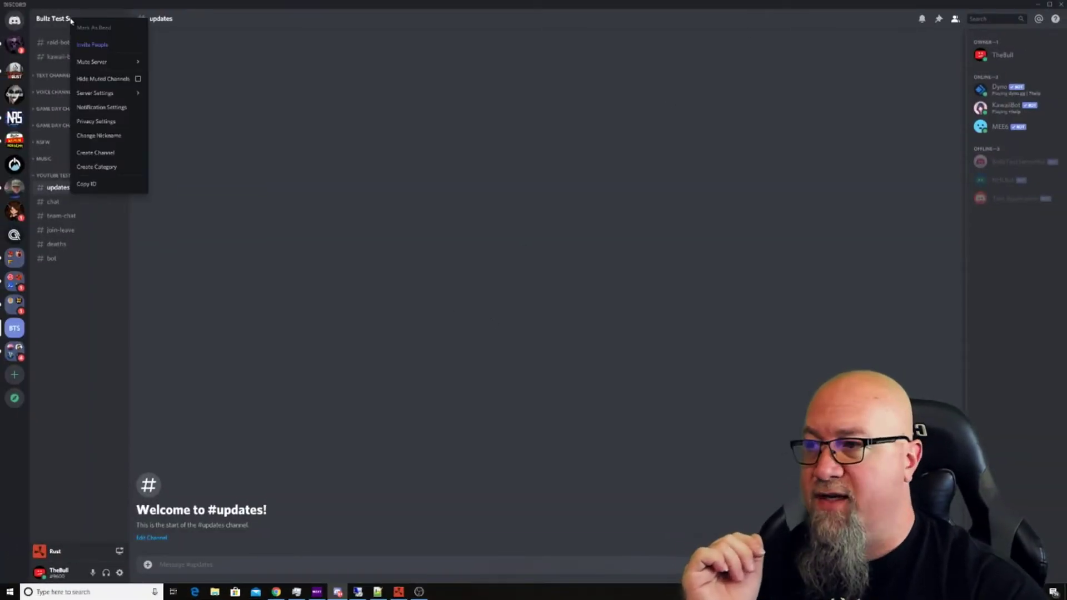
left_click(96, 185)
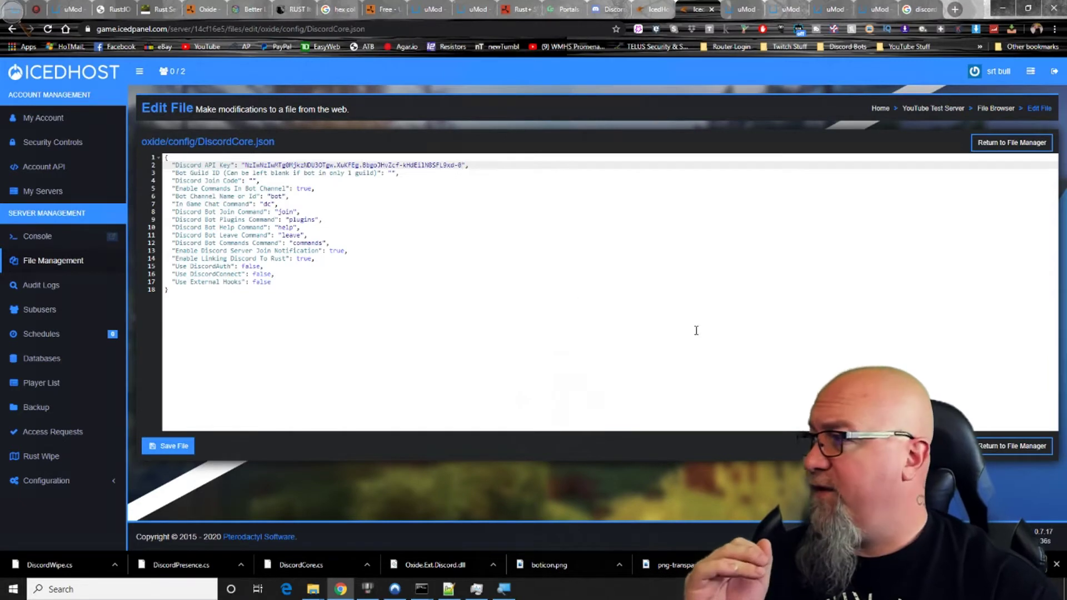
left_click(392, 174)
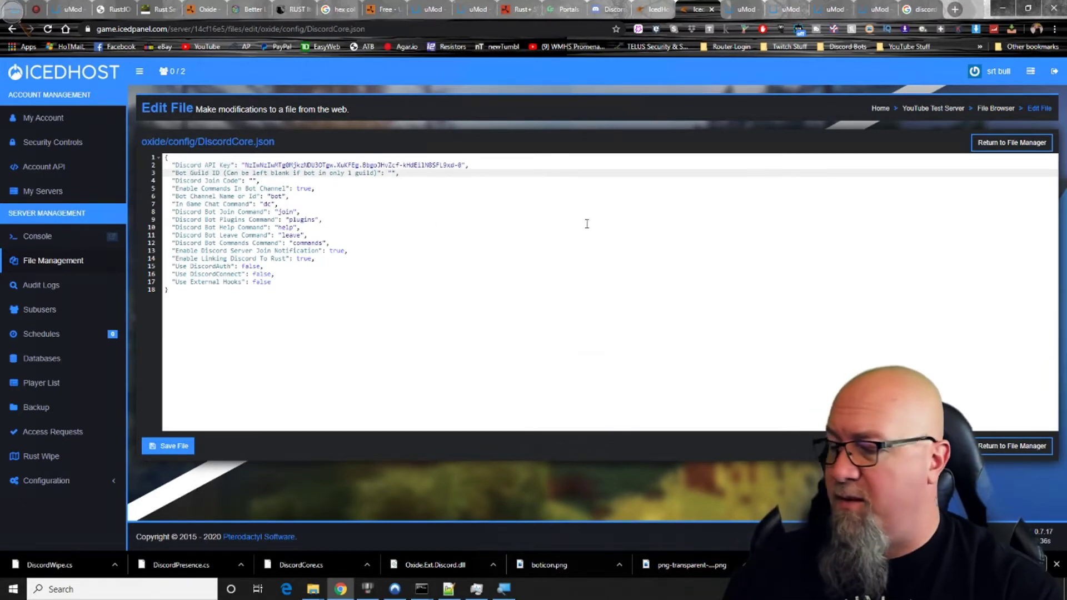
key("ctrl+v")
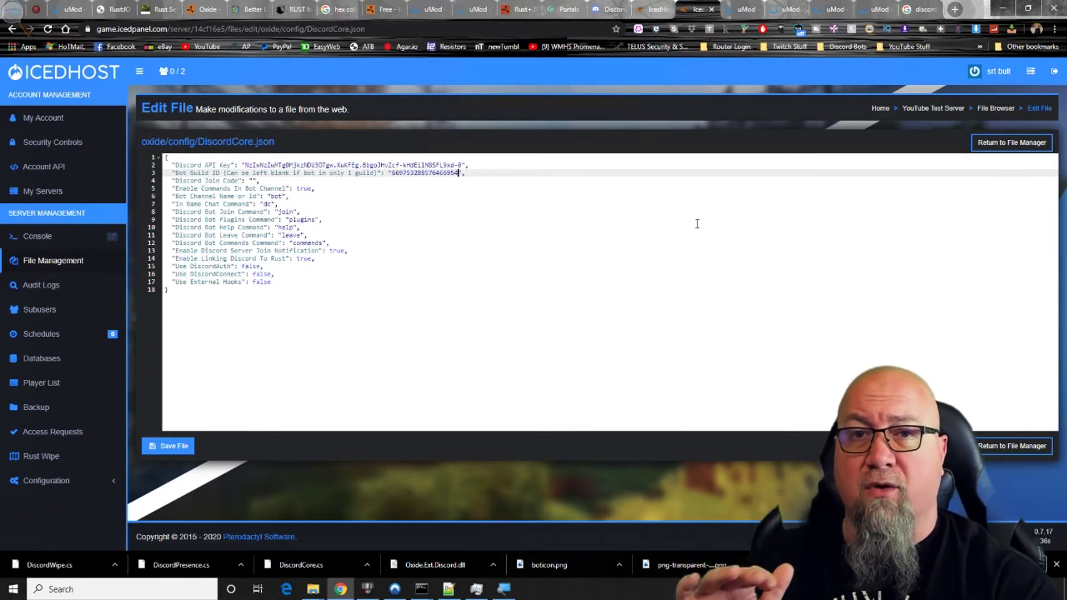
left_click(167, 446)
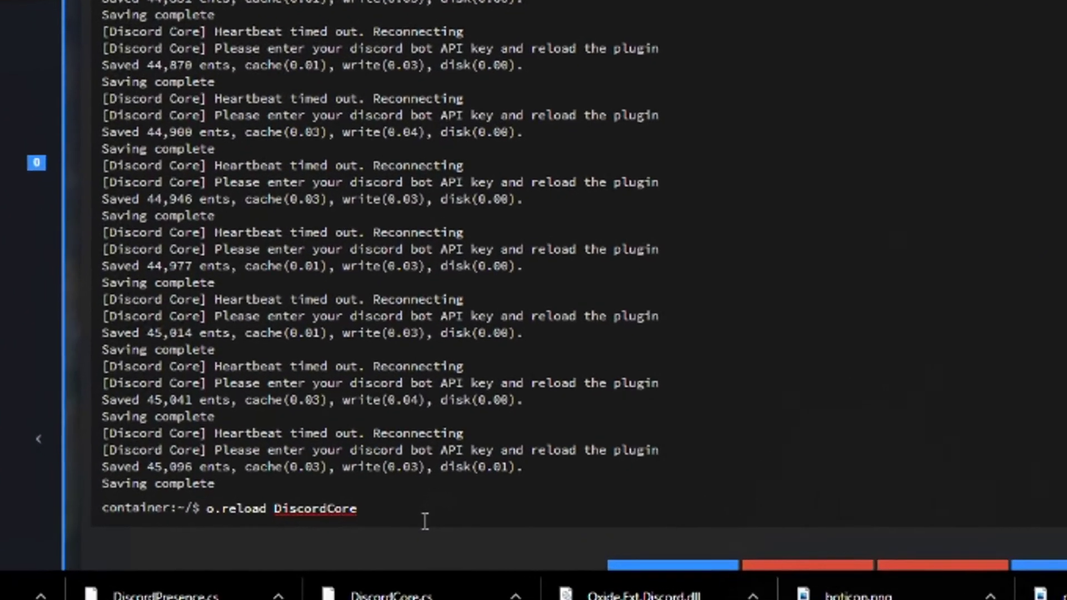
- Run o.reload DiscordCore in the server console and examine the bot's connection messages
key("Return")
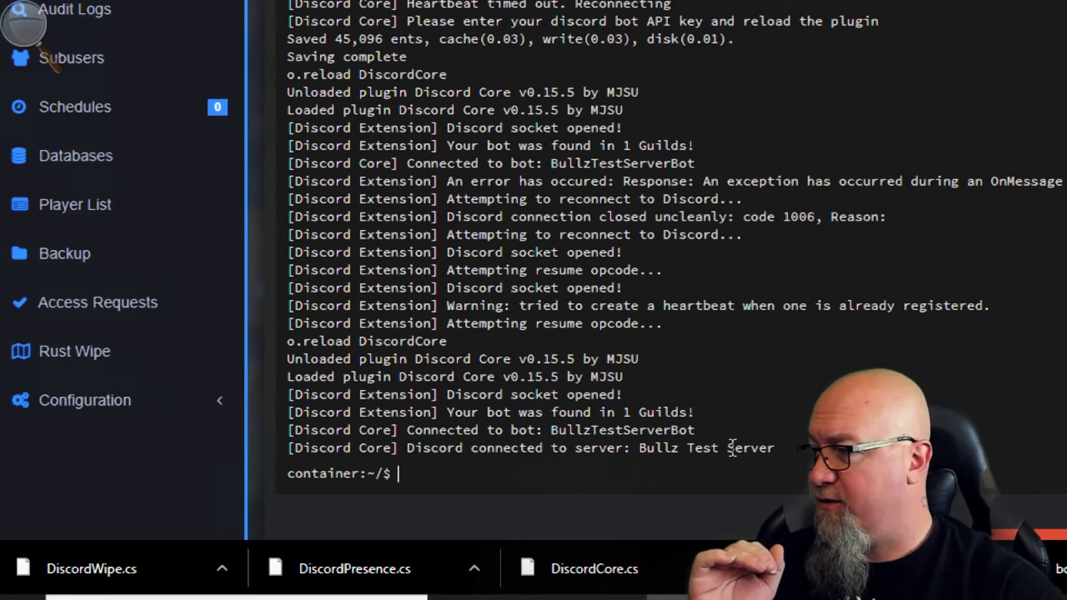
left_click_drag(774, 449, 292, 415)
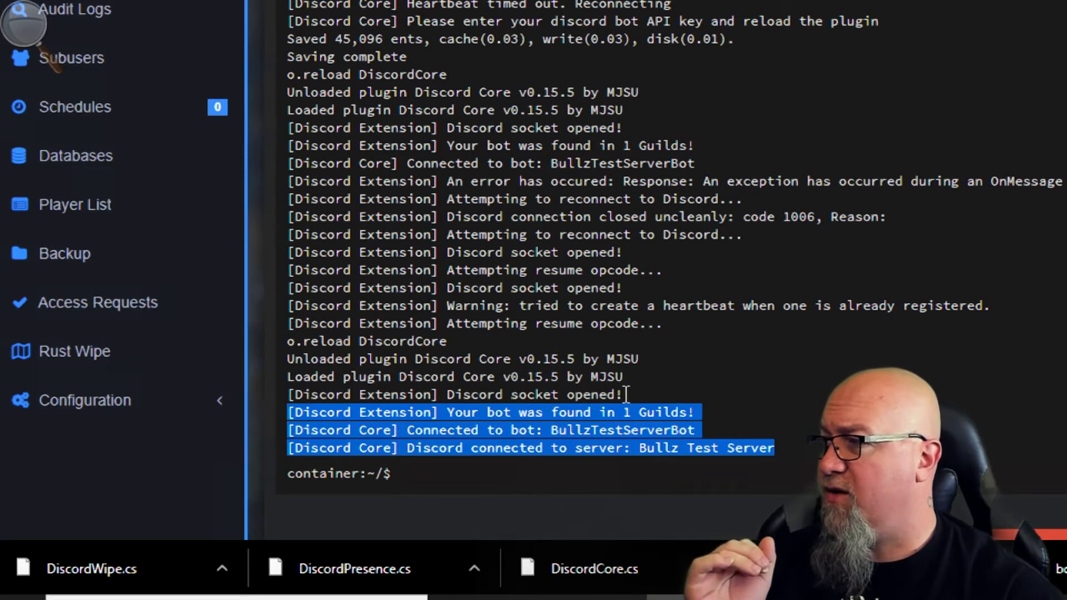
left_click_drag(662, 288, 293, 110)
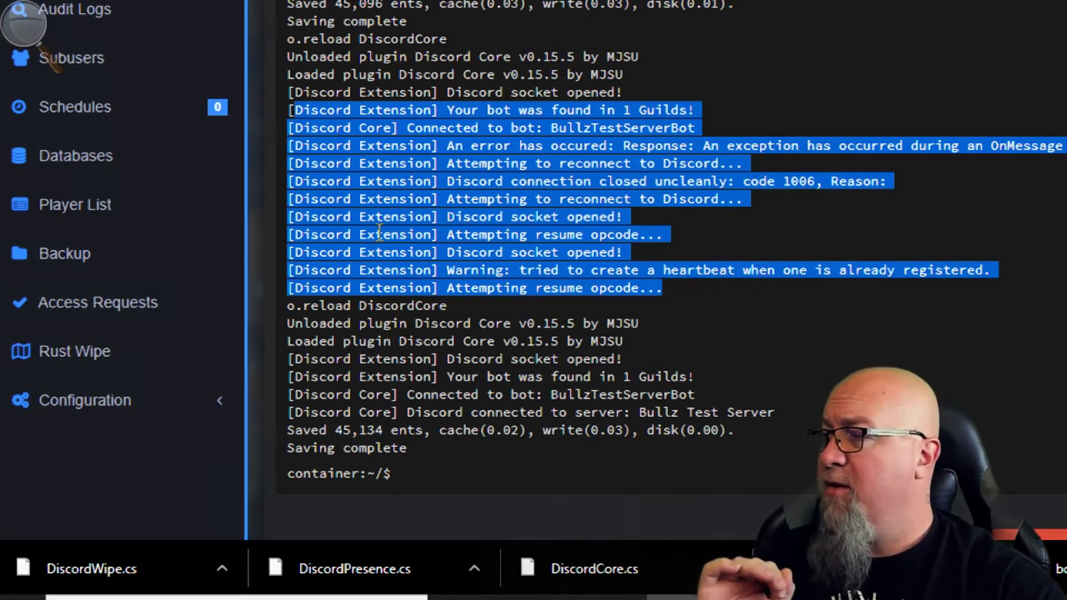
left_click(437, 470)
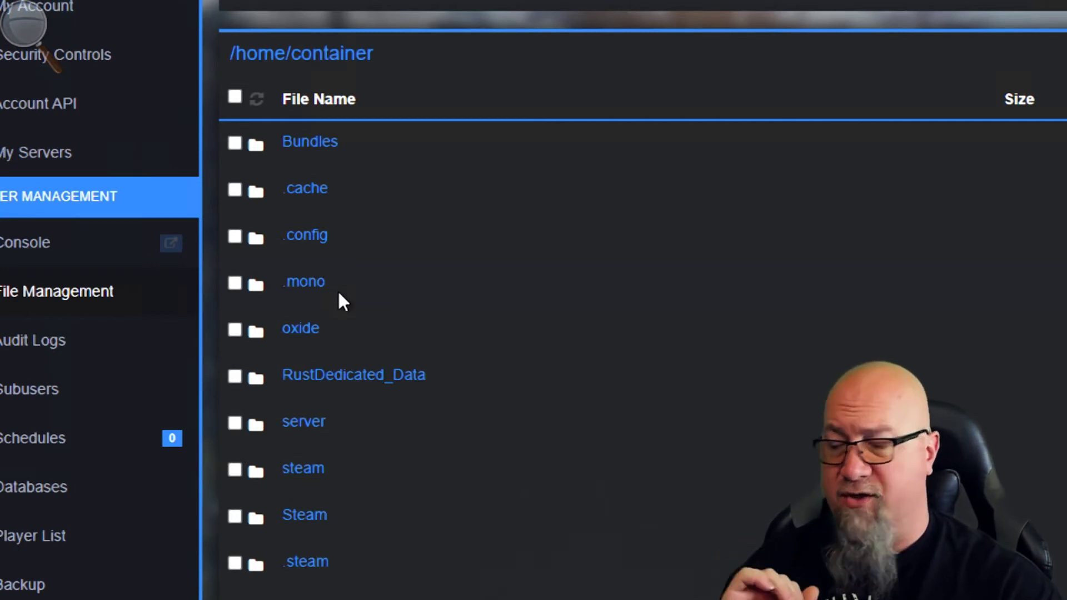
- Open oxide/config/DiscordPresence.json and replace SERVERNAME in the first presence text with SrtBull YouTube Test Server
left_click(311, 329)
left_click(300, 229)
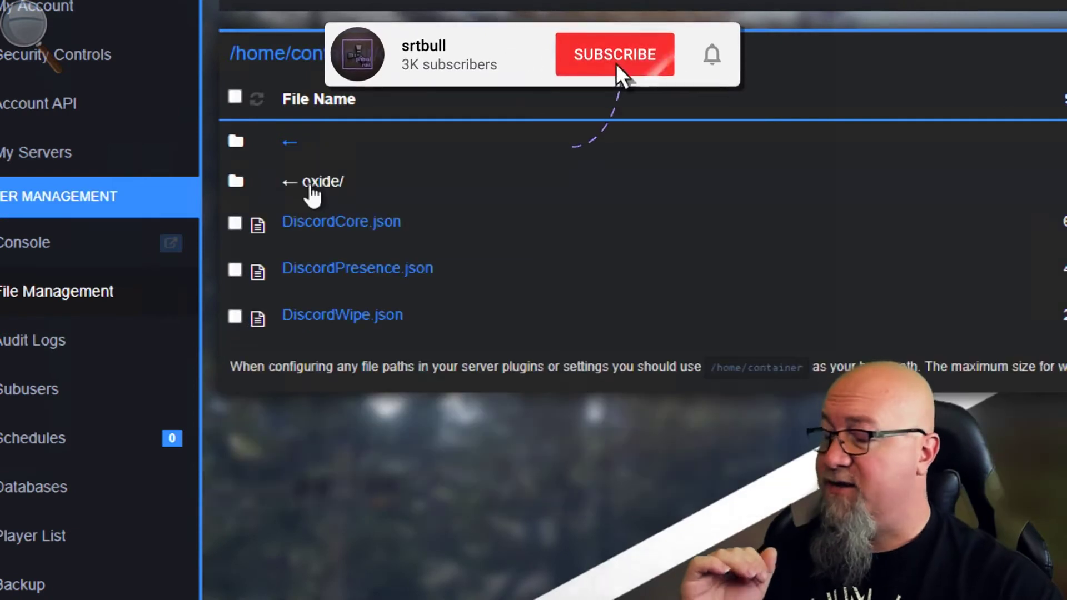
left_click(379, 278)
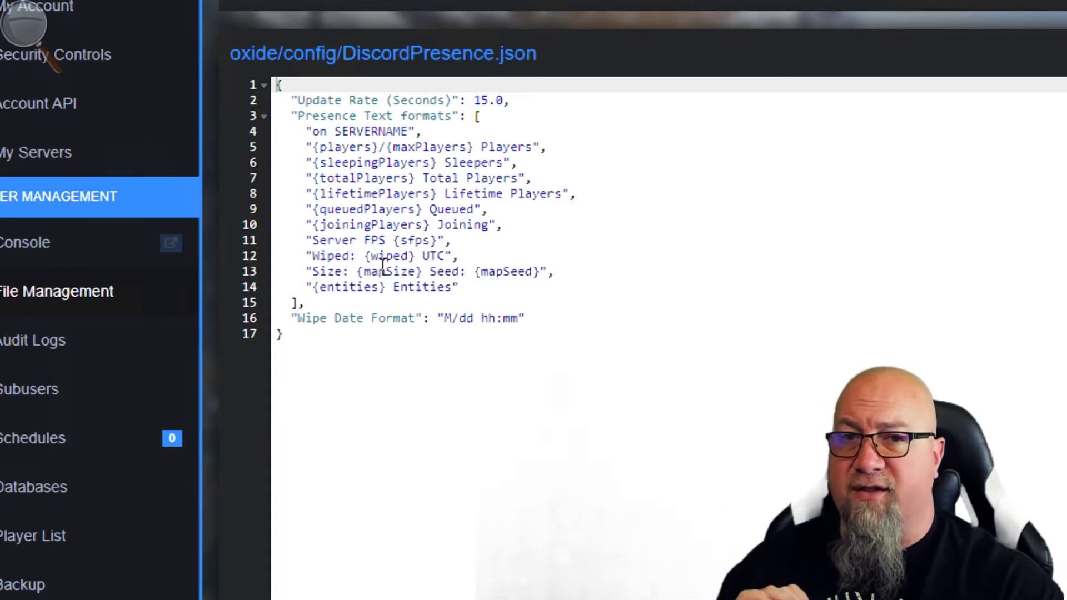
double_click(370, 131)
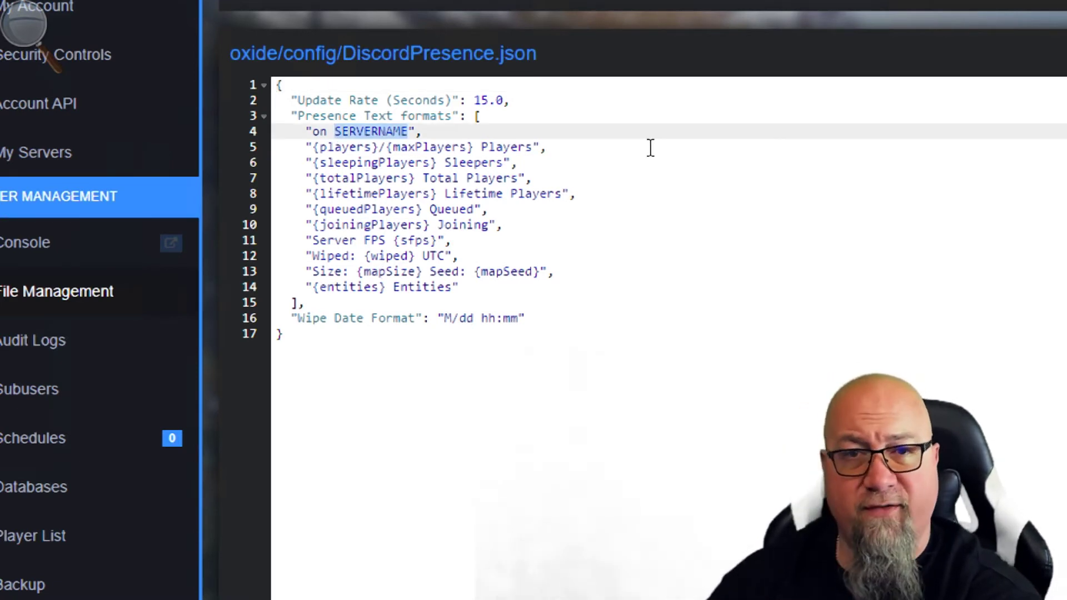
key("ctrl+v")
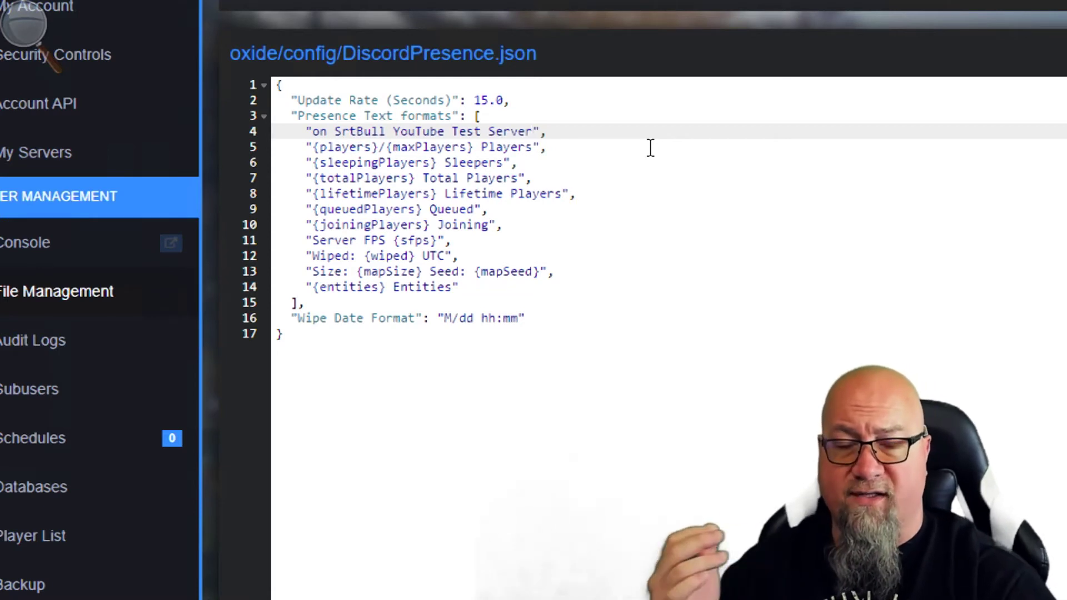
- Review the remaining presence texts and the update rate, and run o.reload DiscordPresence in the server console
left_click_drag(306, 147, 541, 293)
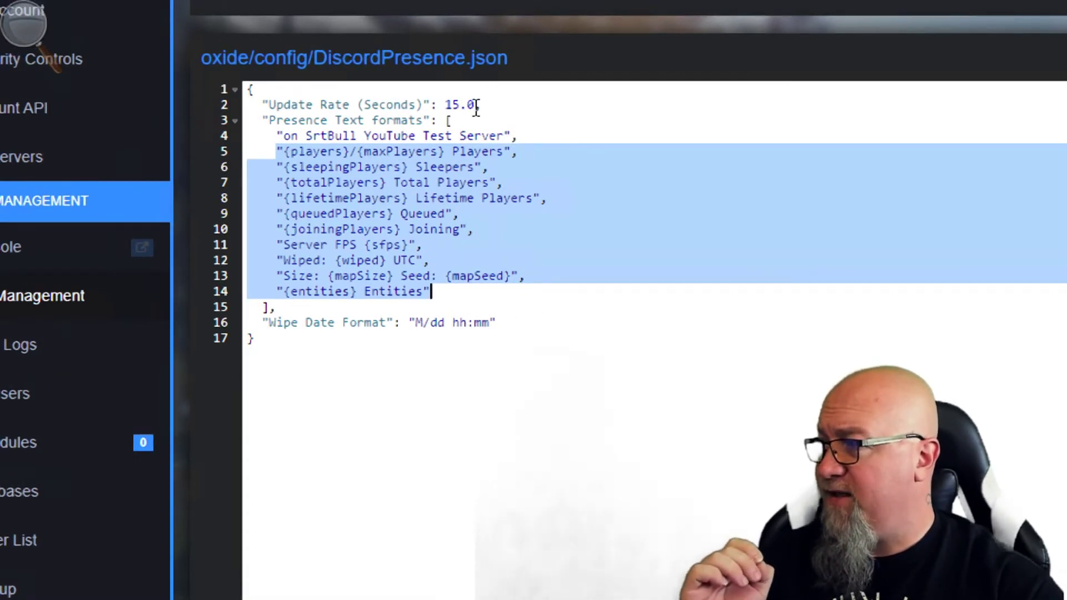
left_click_drag(476, 106, 438, 105)
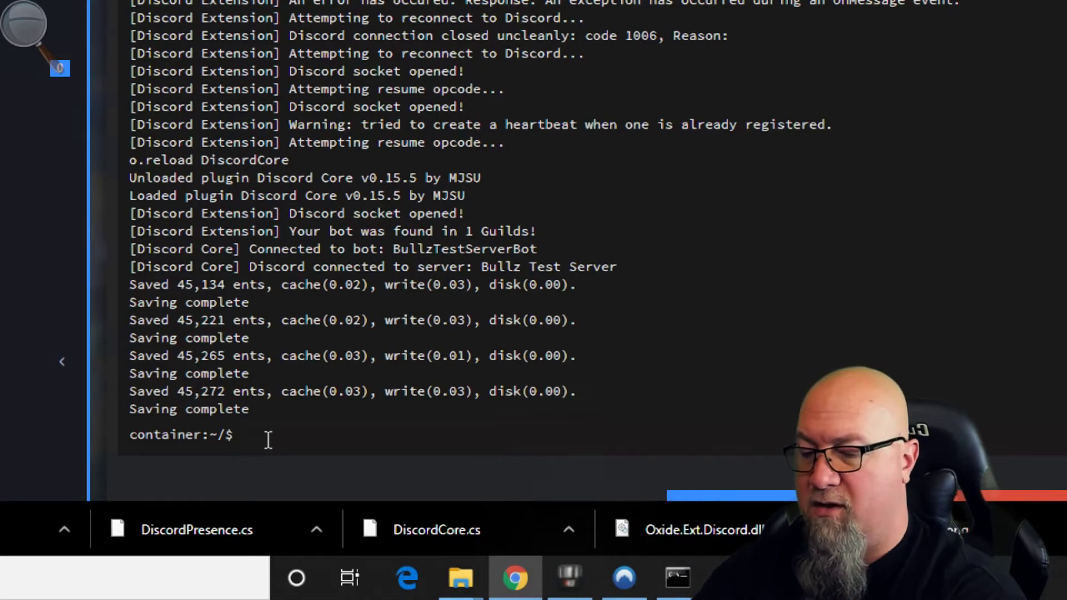
key("ctrl+v")
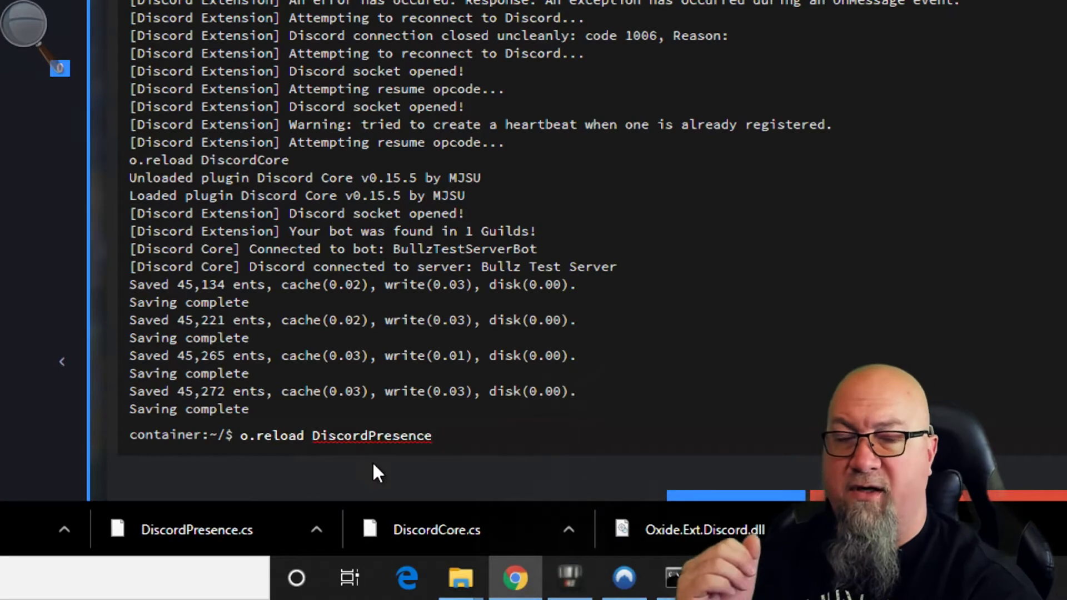
key("Return")
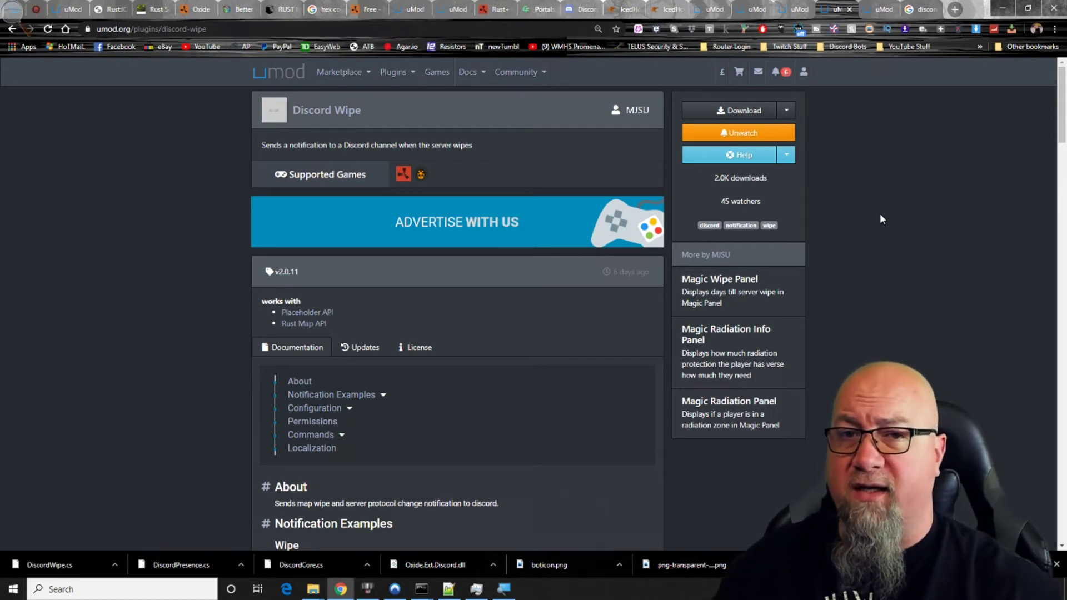
- Download the Rust Map API plugin that Discord Wipe works with from uMod and return to the server panel
left_click(303, 324)
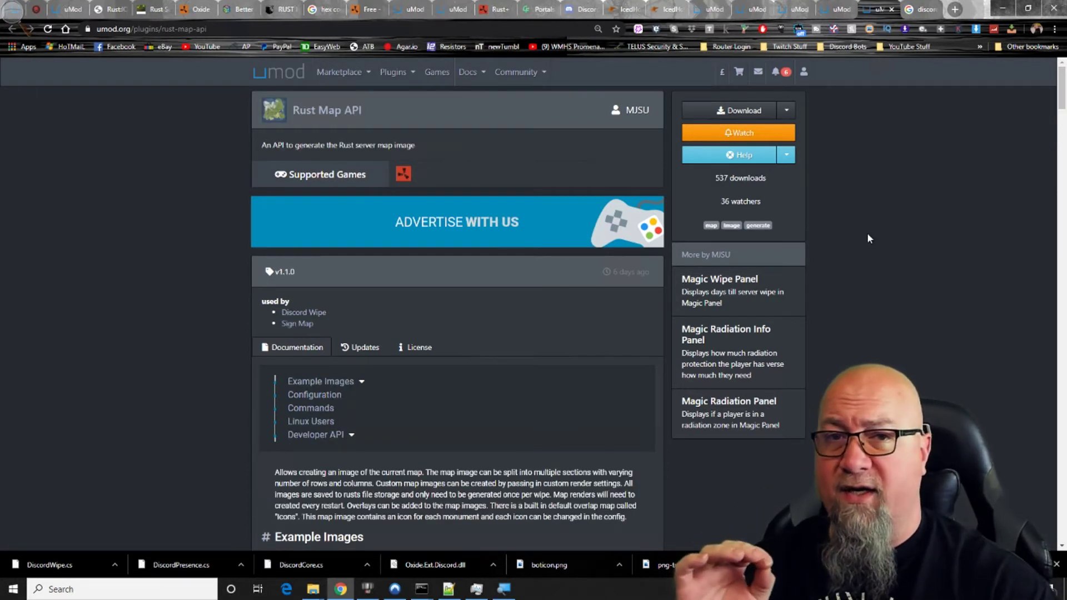
left_click(744, 111)
left_click(622, 9)
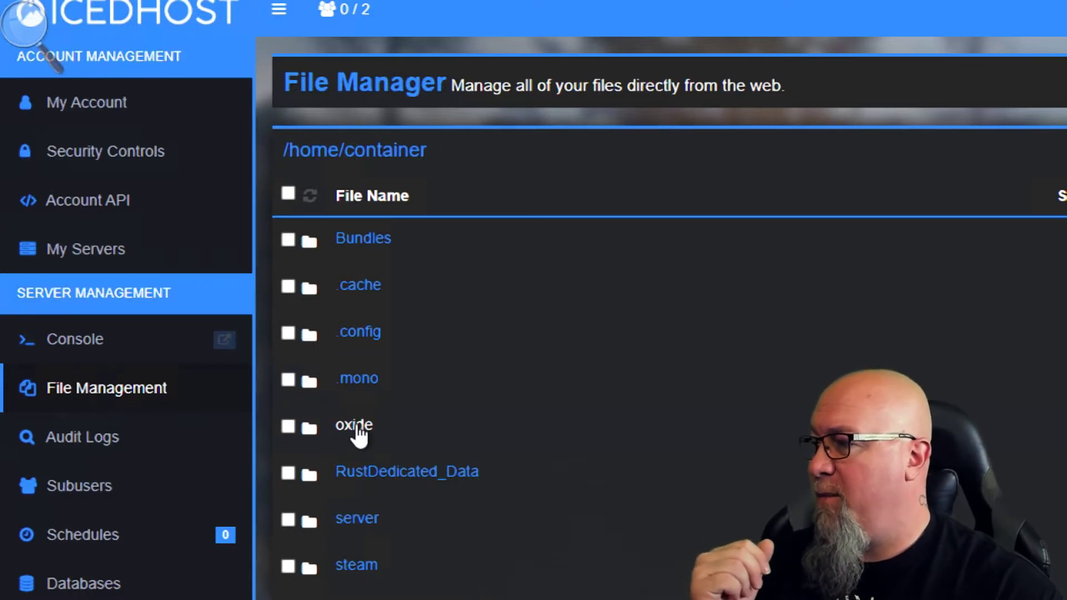
- Open oxide/config/DiscordWipe.json from the server's file manager
left_click(355, 426)
left_click(356, 281)
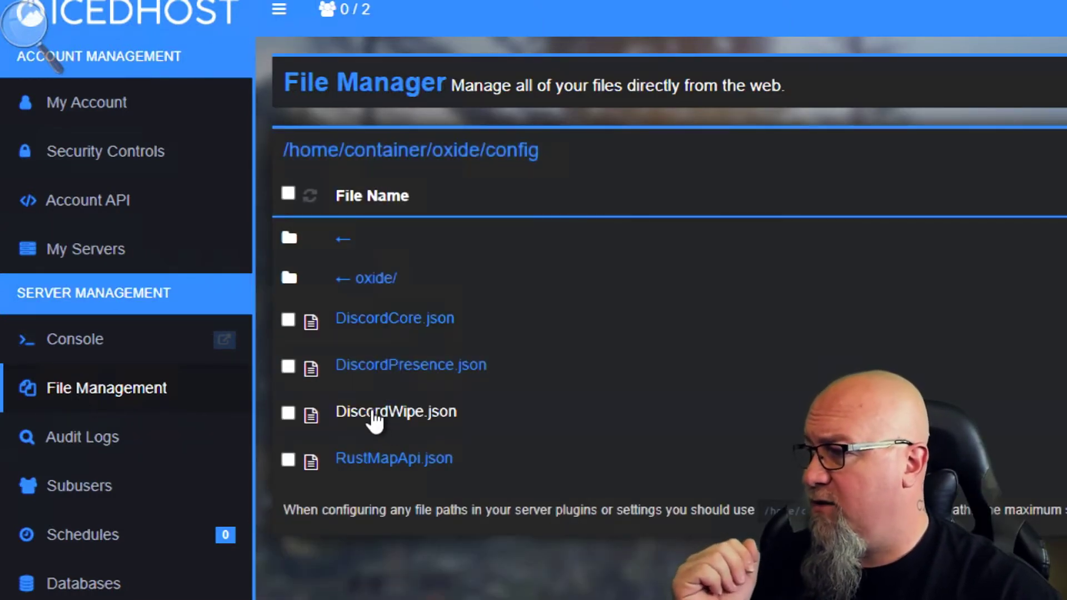
left_click(419, 412)
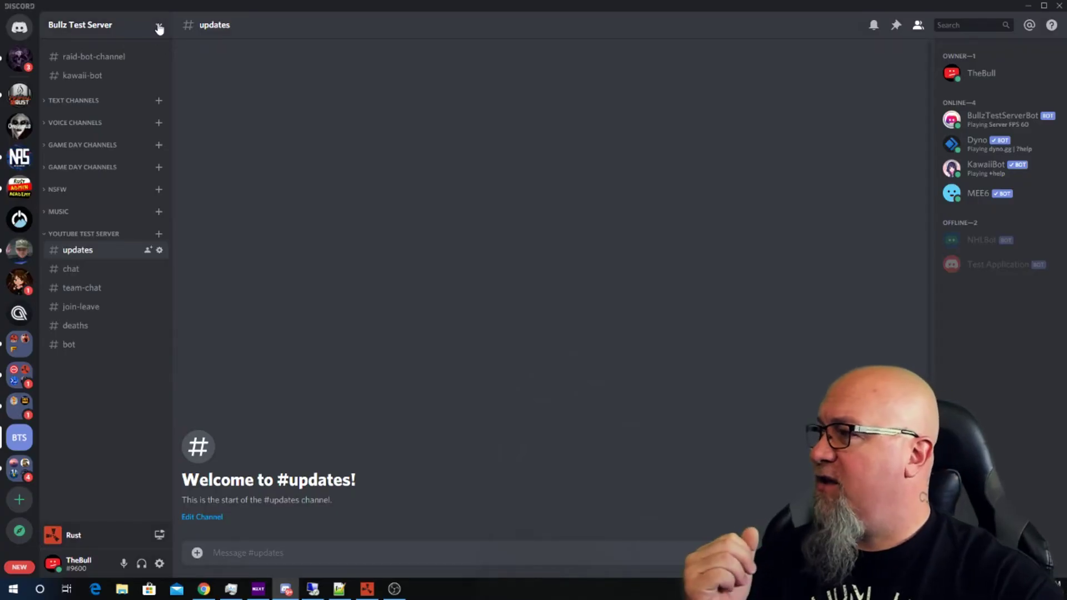
- Switch to Discord and create a new webhook in the settings of Bullz Test Server
left_click(158, 26)
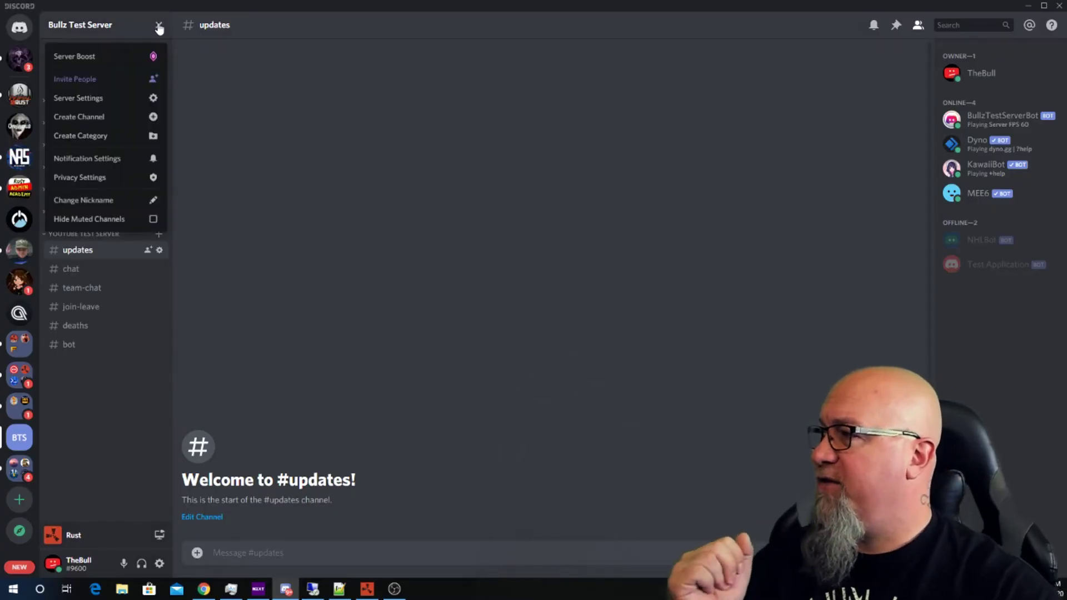
left_click(92, 99)
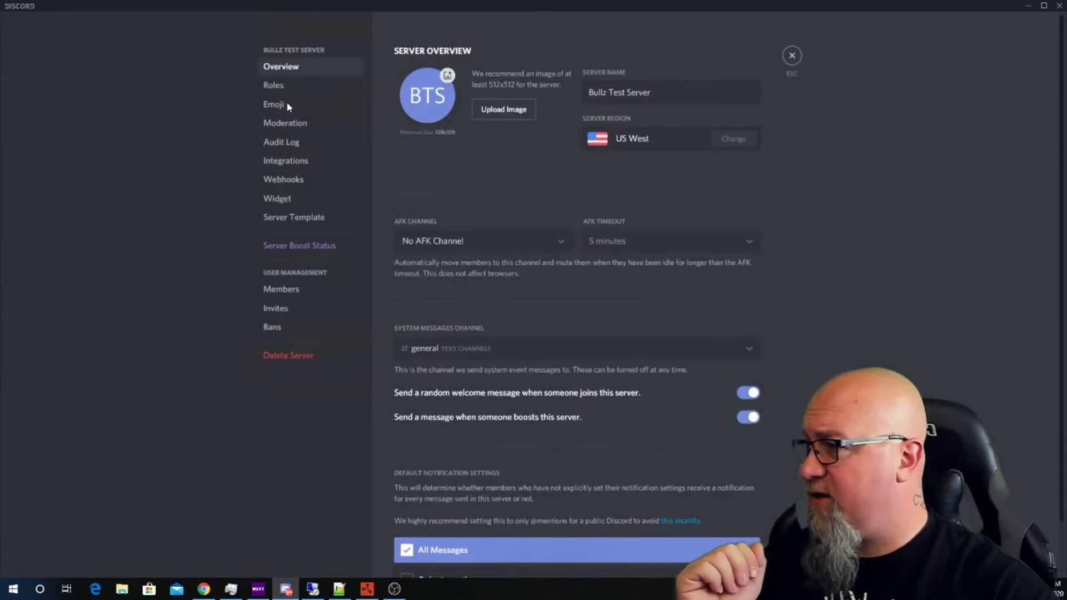
left_click(280, 181)
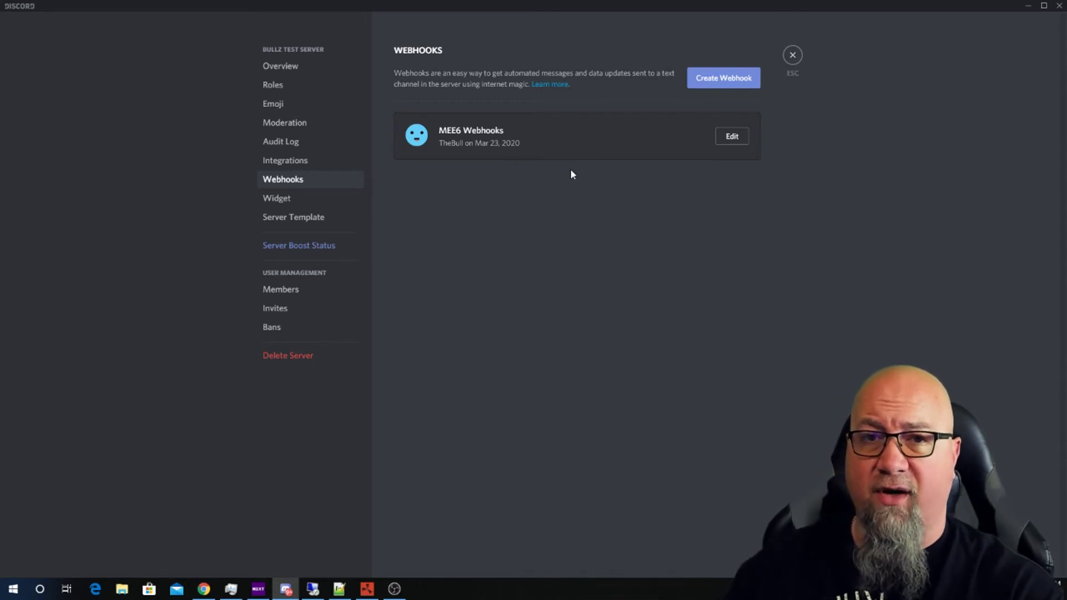
left_click(724, 78)
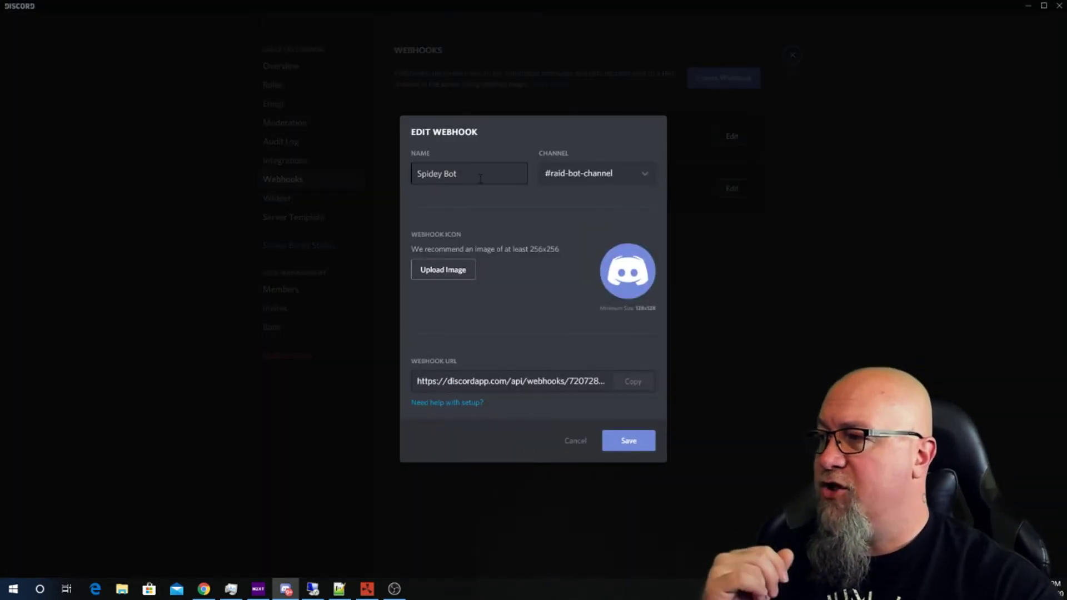
- Name the webhook Test Wipe Hook, assign it to the #updates channel, and save it with its webhook URL copied
left_click_drag(520, 174, 355, 176)
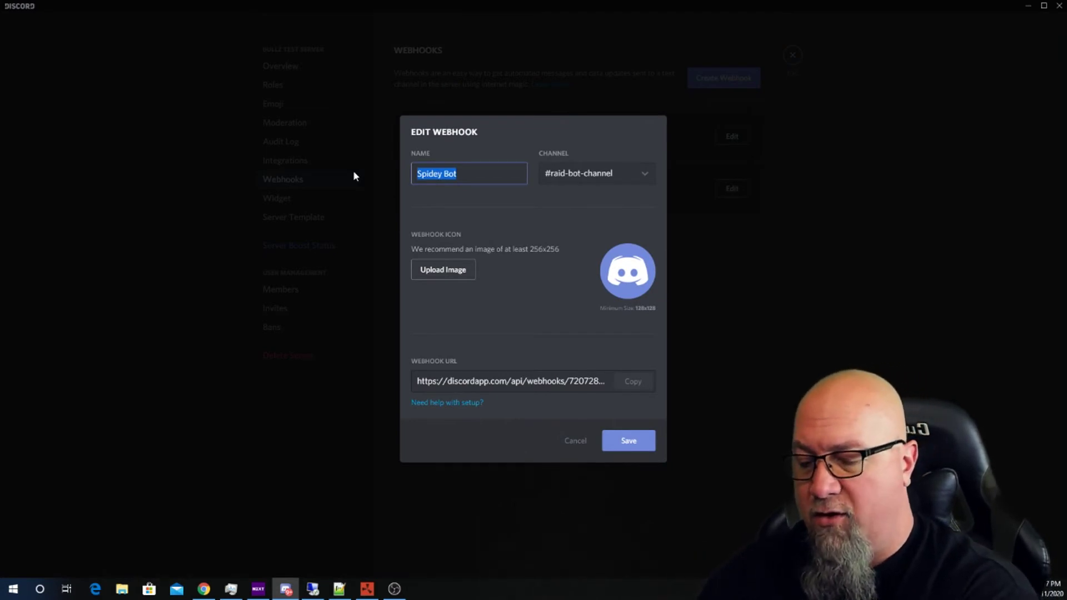
type("Test Wipe Hook")
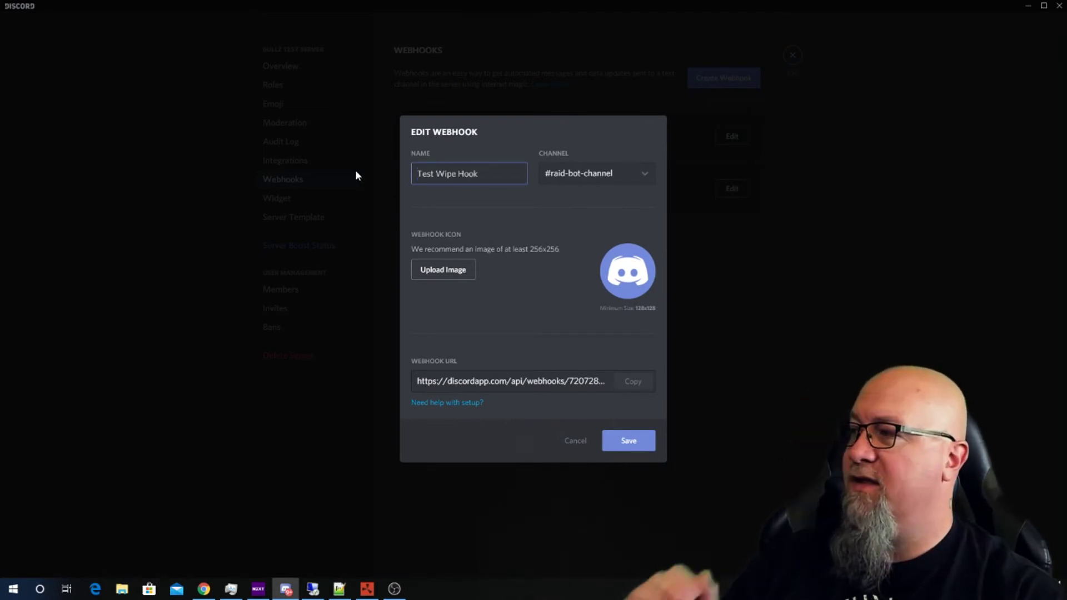
left_click(636, 174)
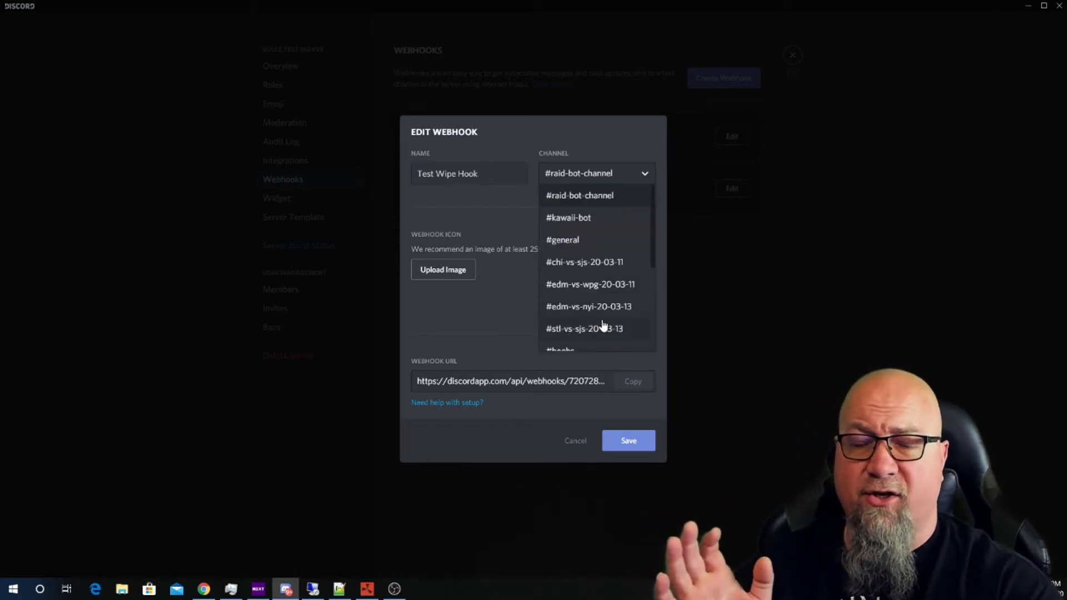
scroll(593, 319, "down", 5)
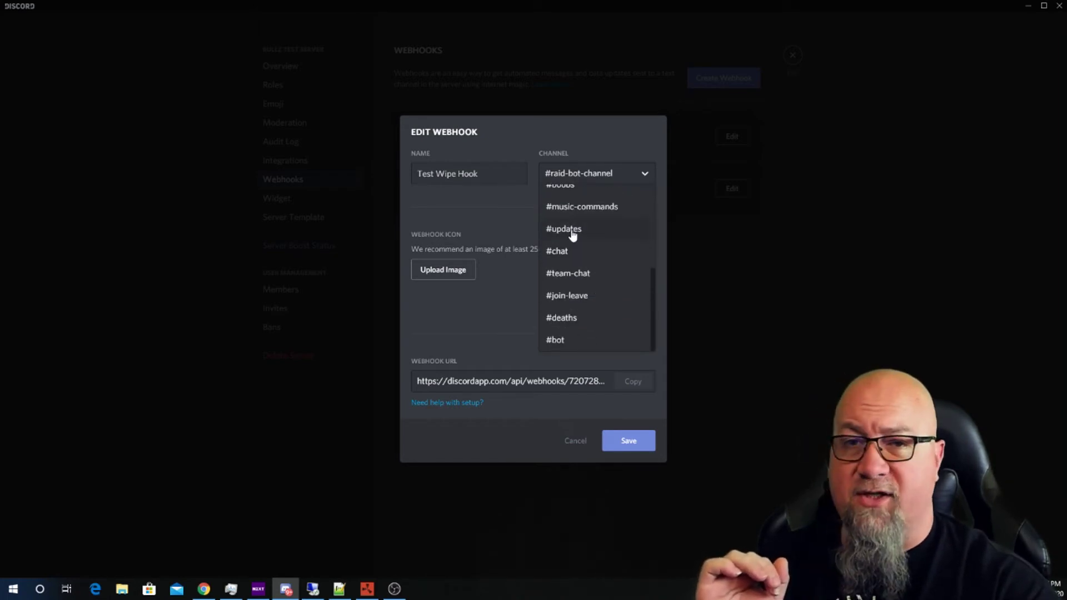
left_click(572, 230)
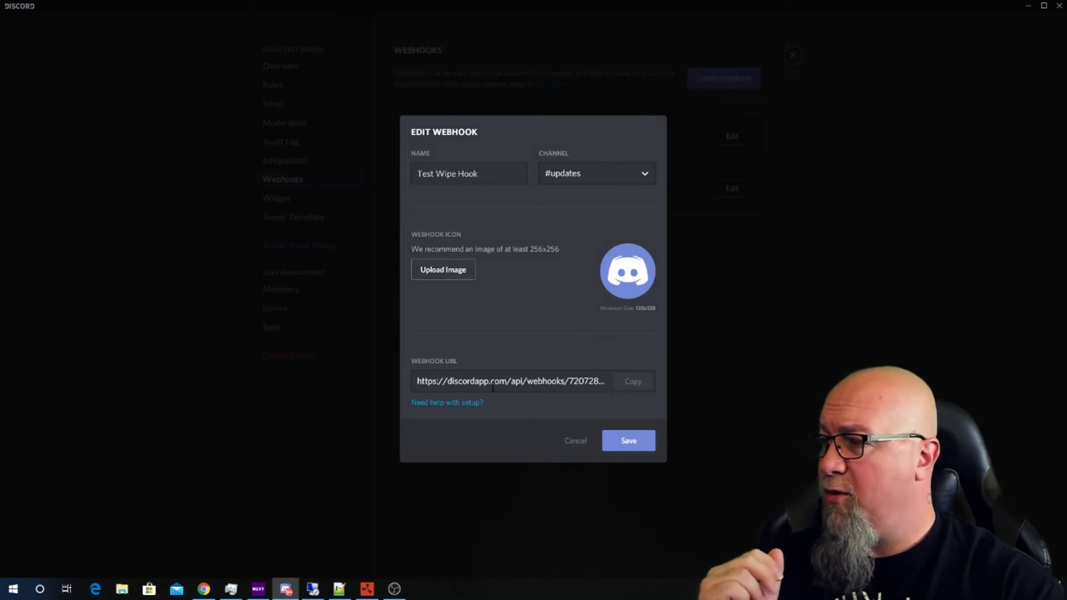
left_click(626, 381)
left_click(623, 442)
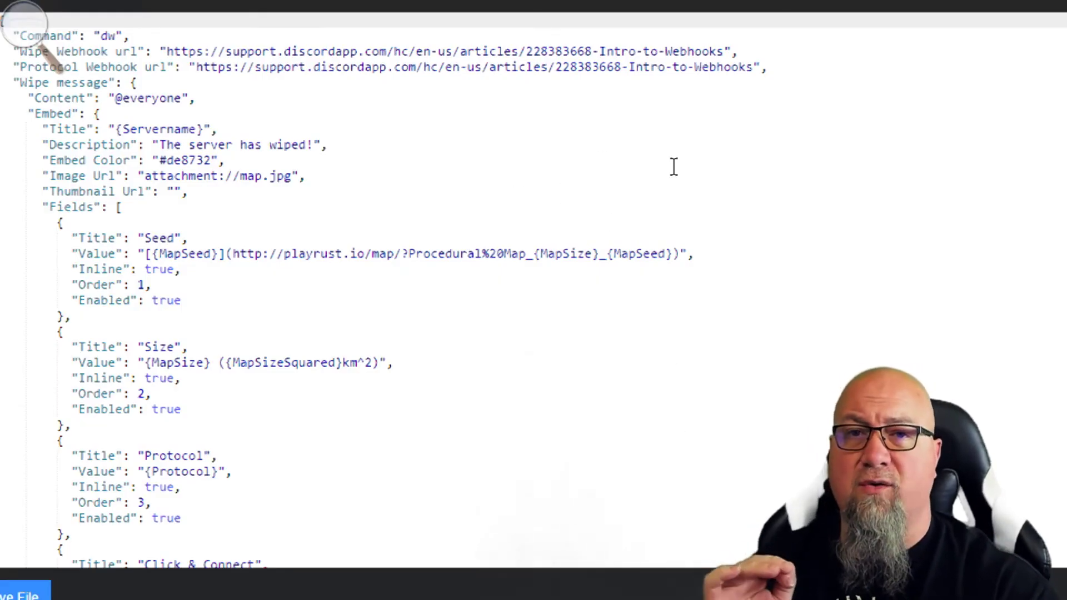
- In DiscordWipe.json, replace the Wipe Webhook url value with the copied webhook URL
left_click(724, 50)
left_click_drag(724, 50, 170, 51)
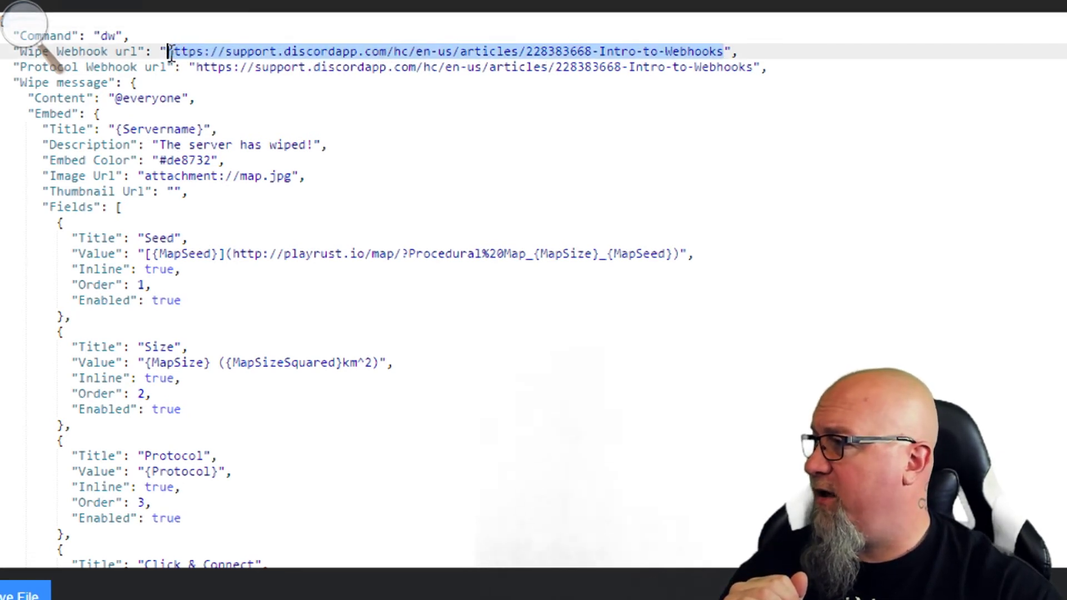
key("ctrl+v")
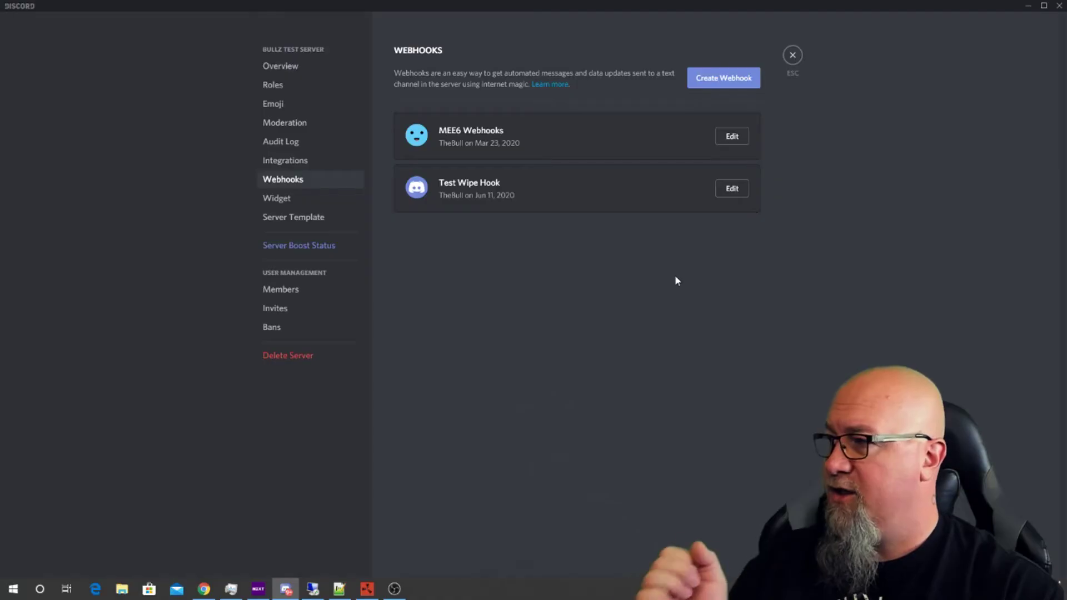
- Create a second Discord webhook named Test Protocol Hook for the #updates channel, copying its URL before saving it
left_click(706, 83)
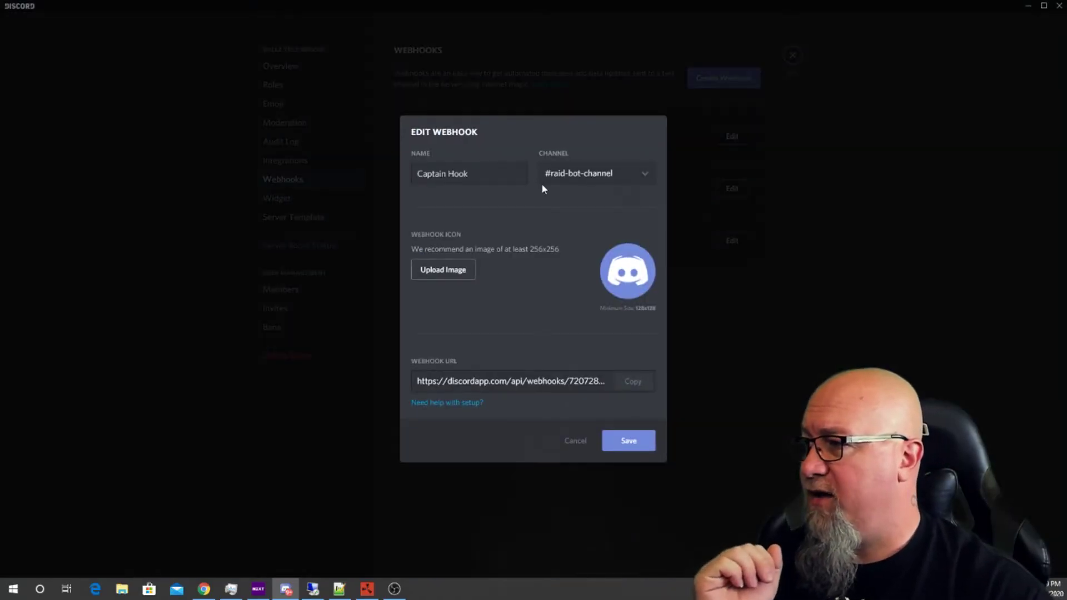
left_click_drag(488, 176, 365, 172)
type("Test Protocol Hook")
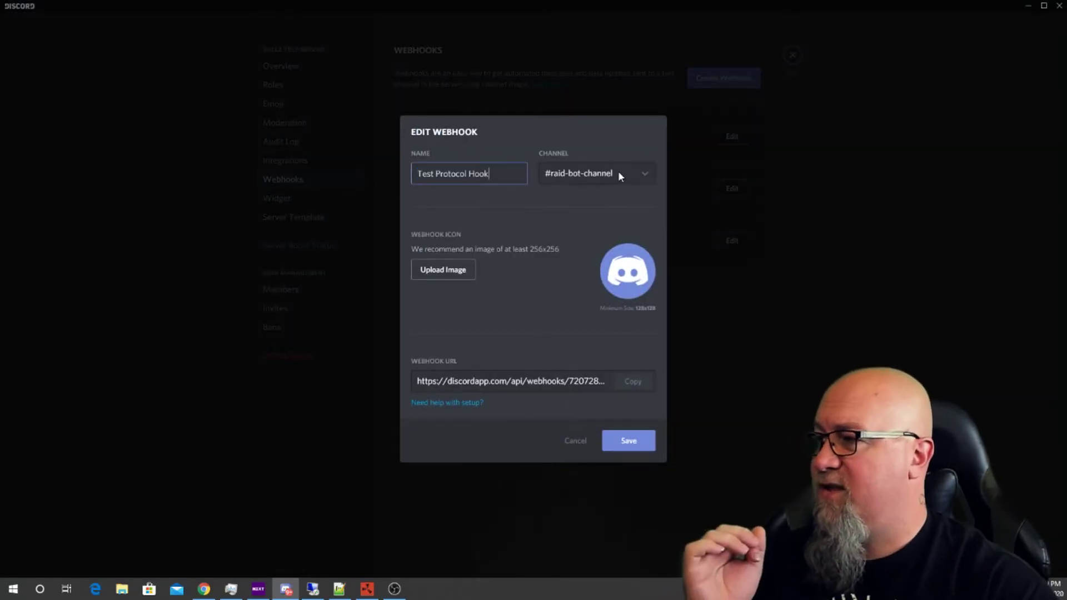
left_click(617, 173)
scroll(614, 311, "down", 3)
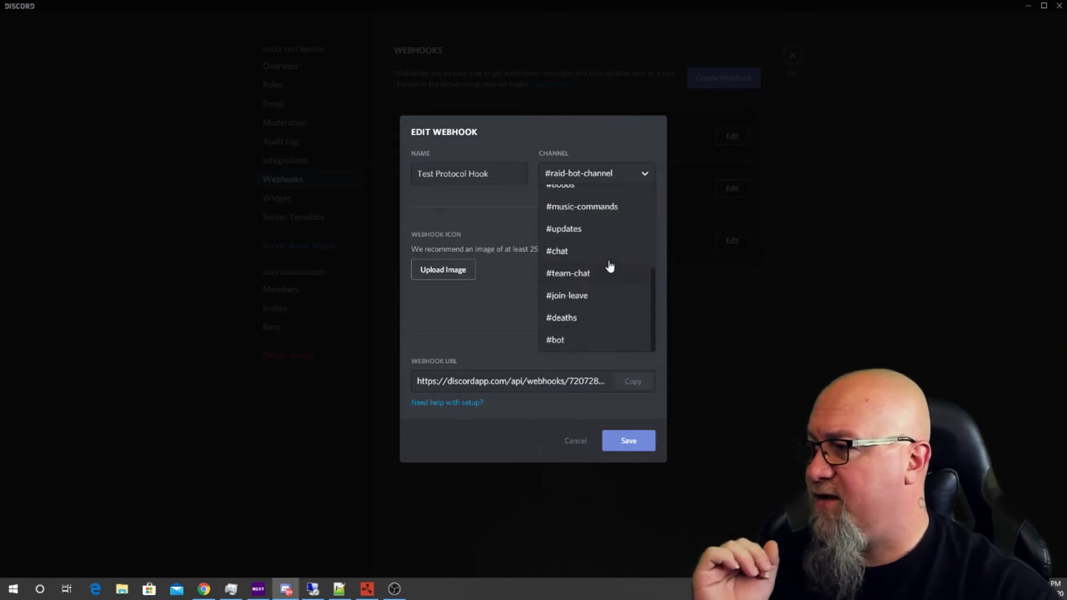
left_click(565, 229)
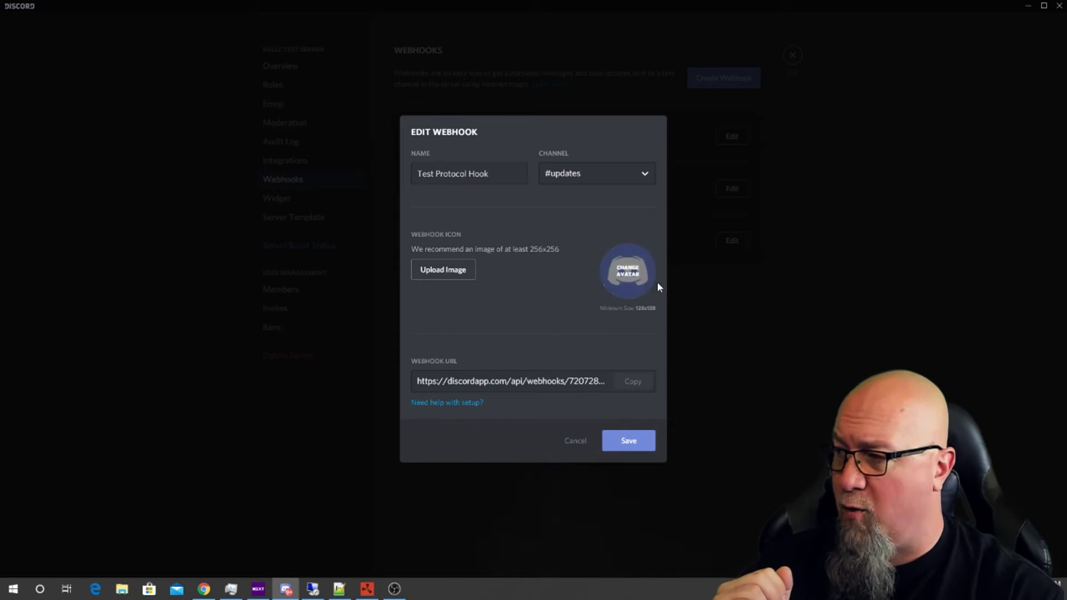
left_click(632, 384)
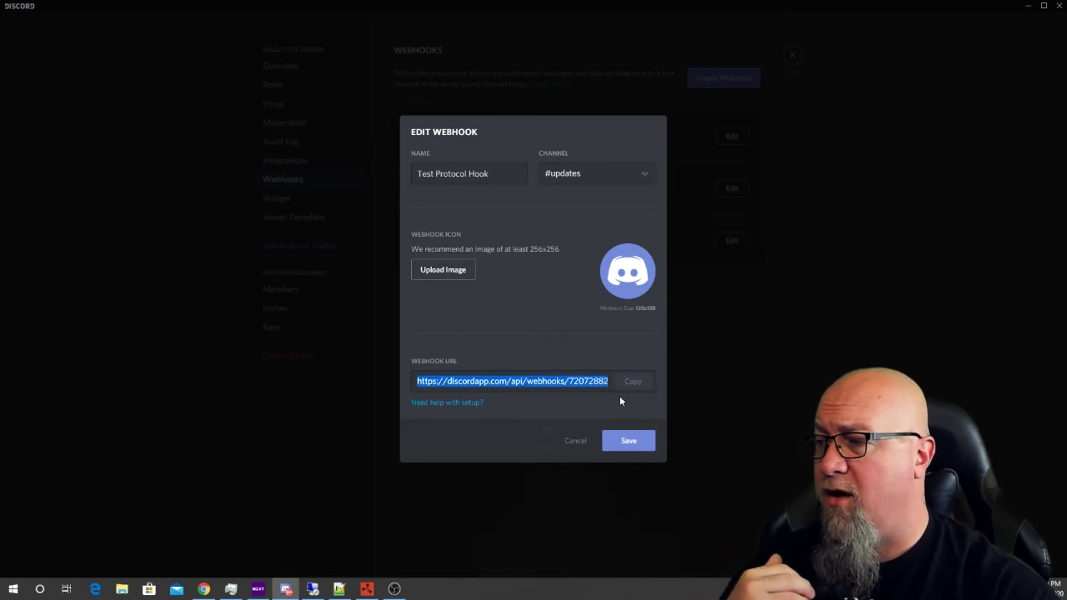
left_click(635, 441)
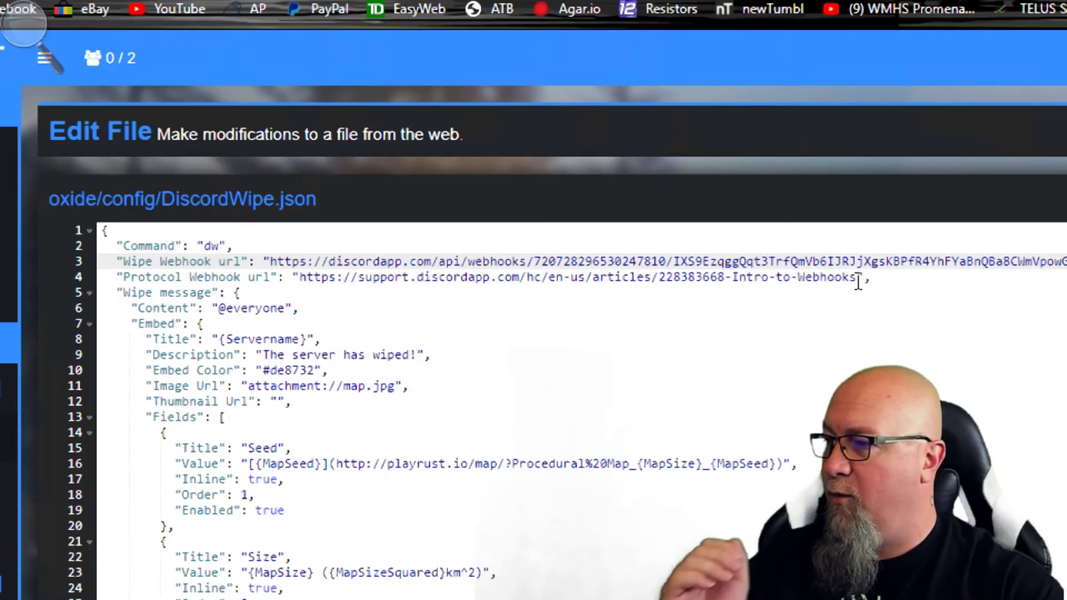
- Save DiscordWipe.json with the copied webhook URL as its Protocol Webhook url, and run o.reload DiscordWipe in the server console
left_click_drag(859, 282, 300, 279)
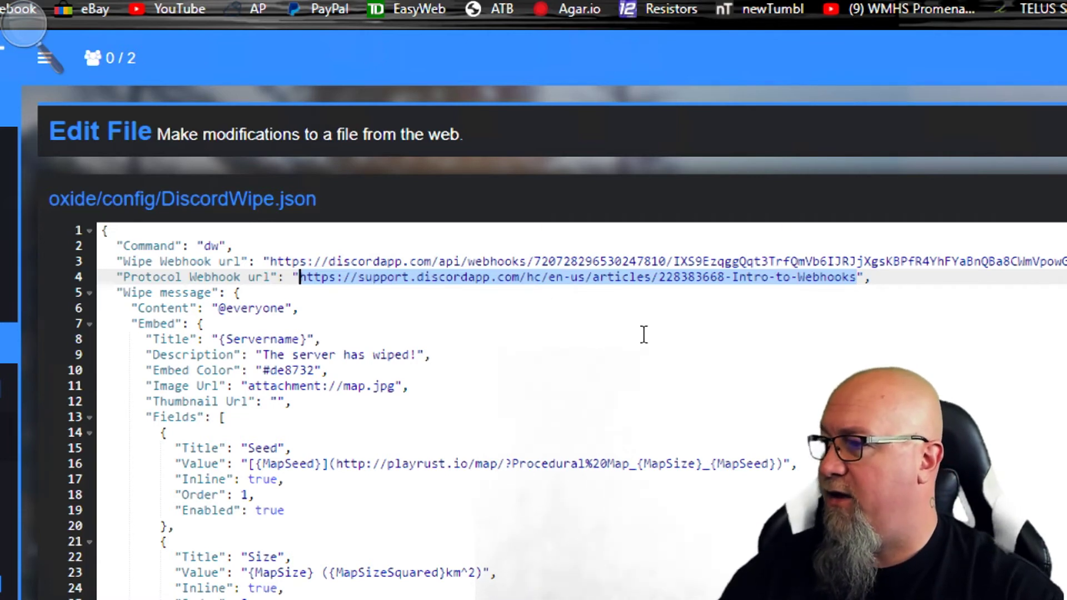
key("ctrl+v")
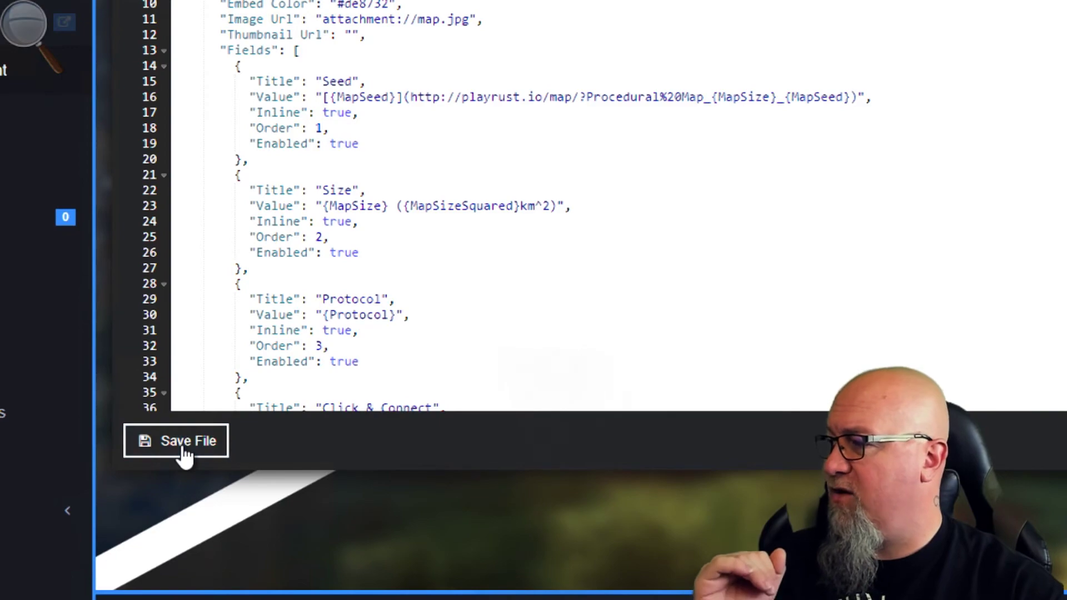
left_click(184, 445)
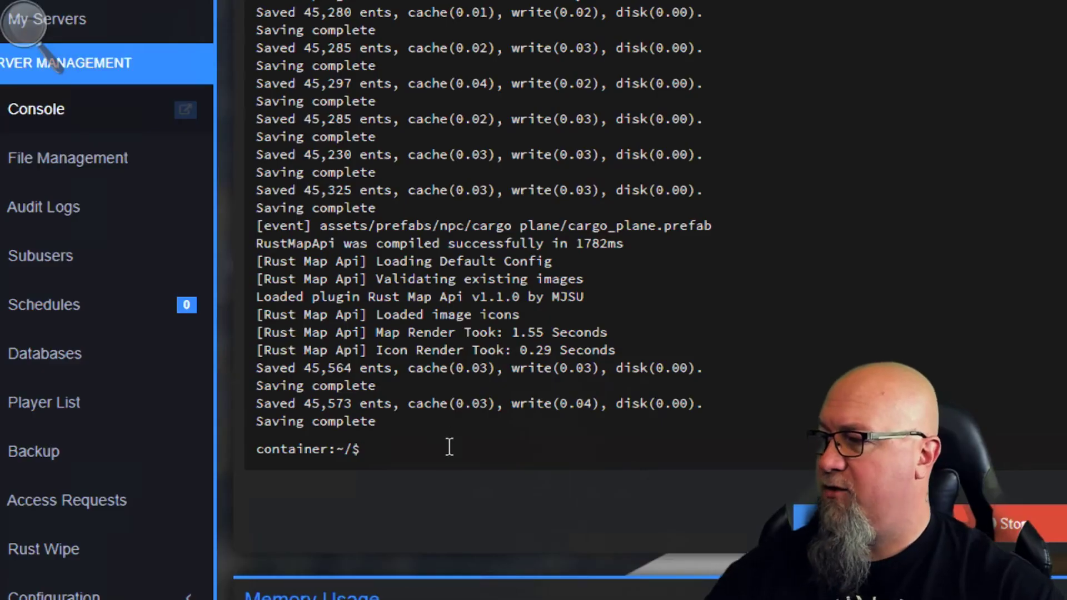
key("Up")
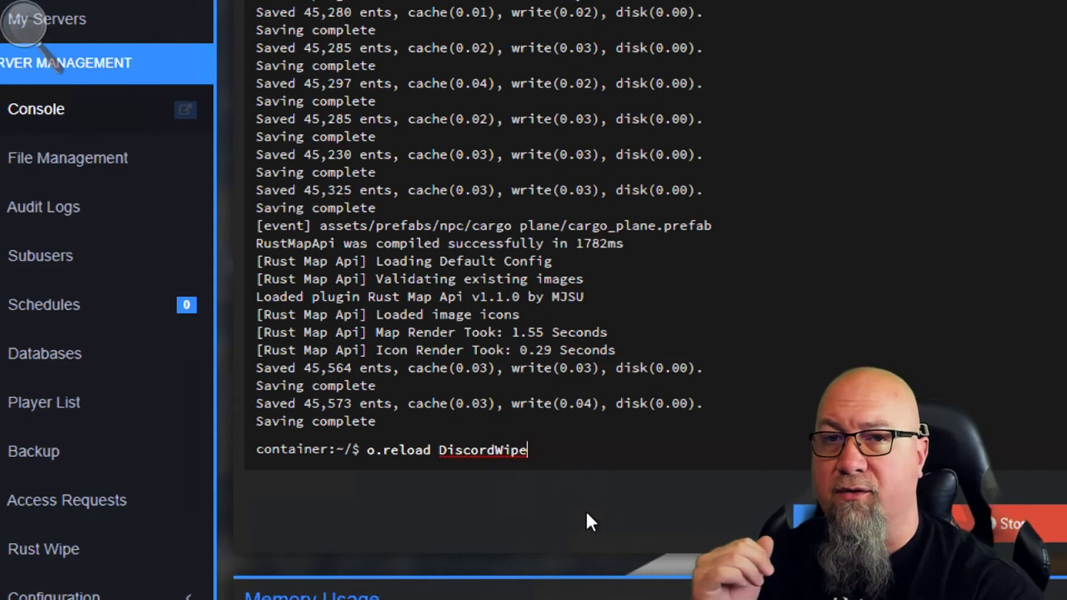
key("Return")
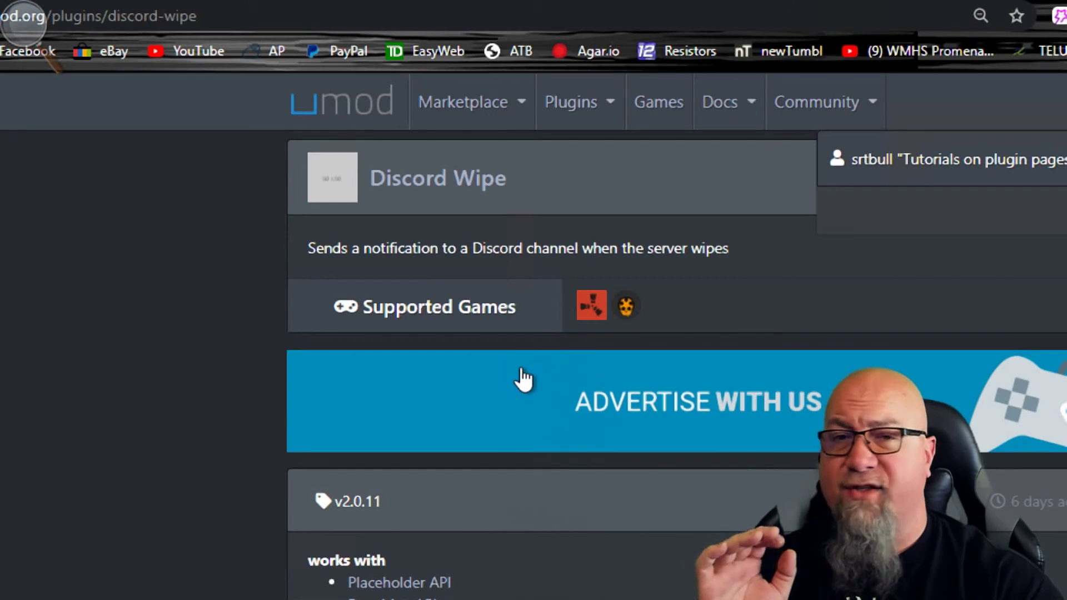
- Look up the permissions and commands in the Discord Wipe documentation on uMod
scroll(537, 375, "down", 4)
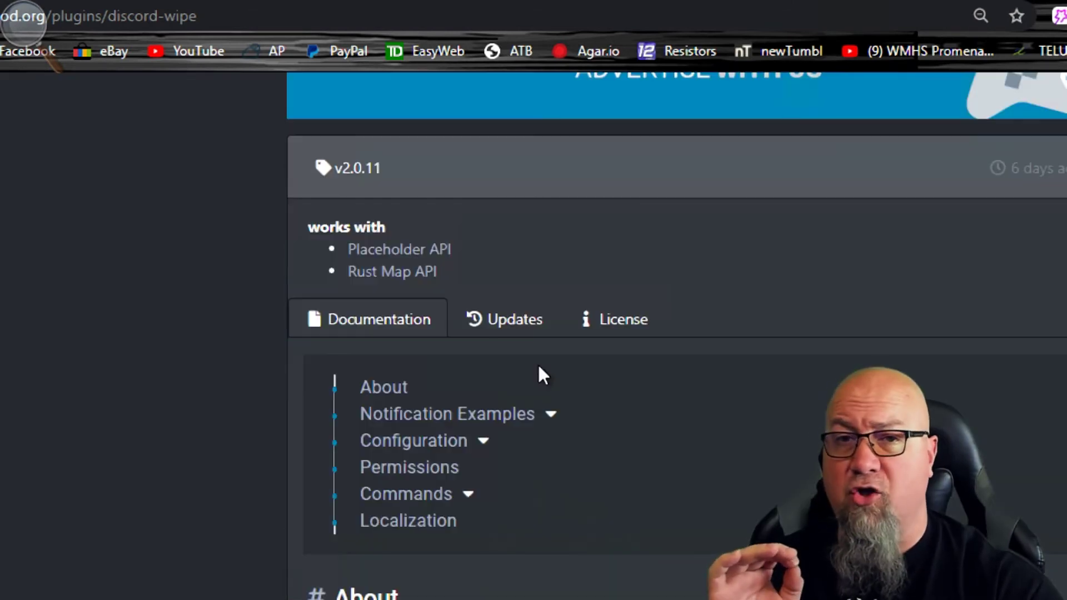
scroll(539, 367, "down", 2)
left_click(411, 357)
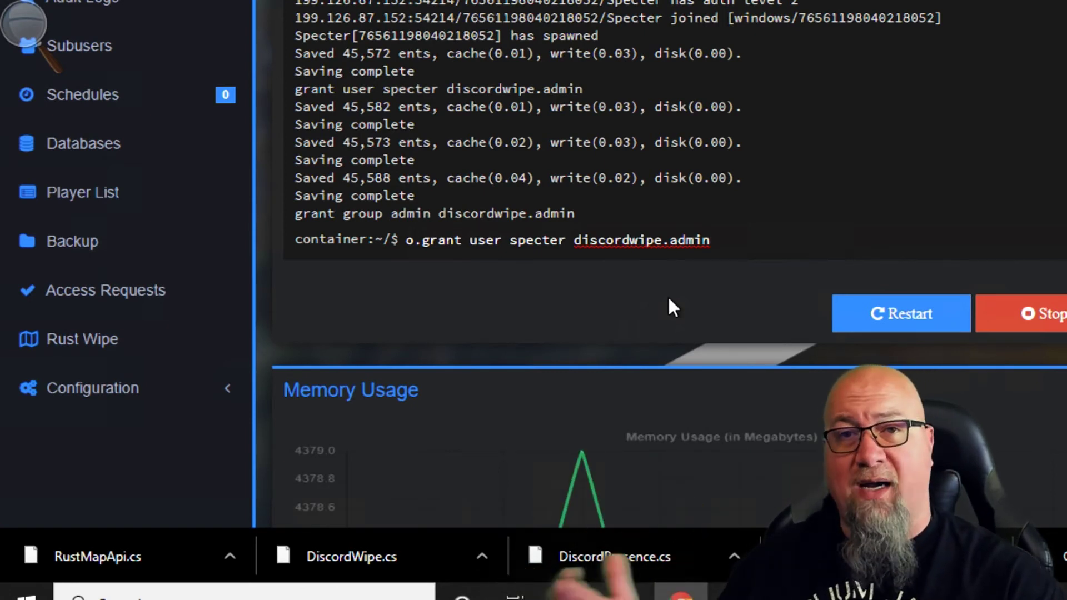
- Grant the discordwipe.admin permission to the admin group with o.grant in the server console
key("ctrl+z")
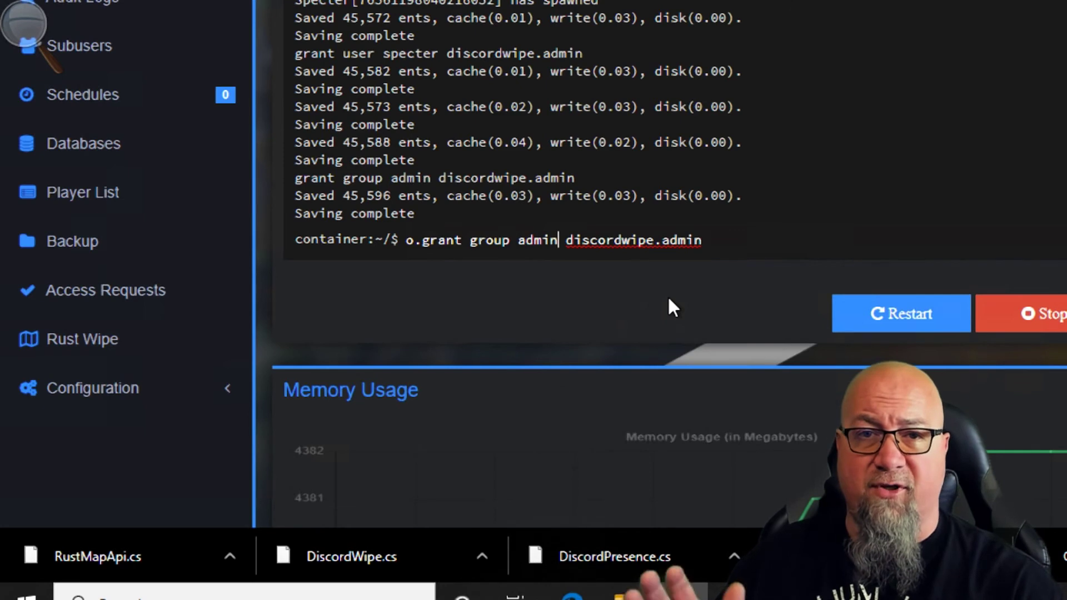
key("Return")
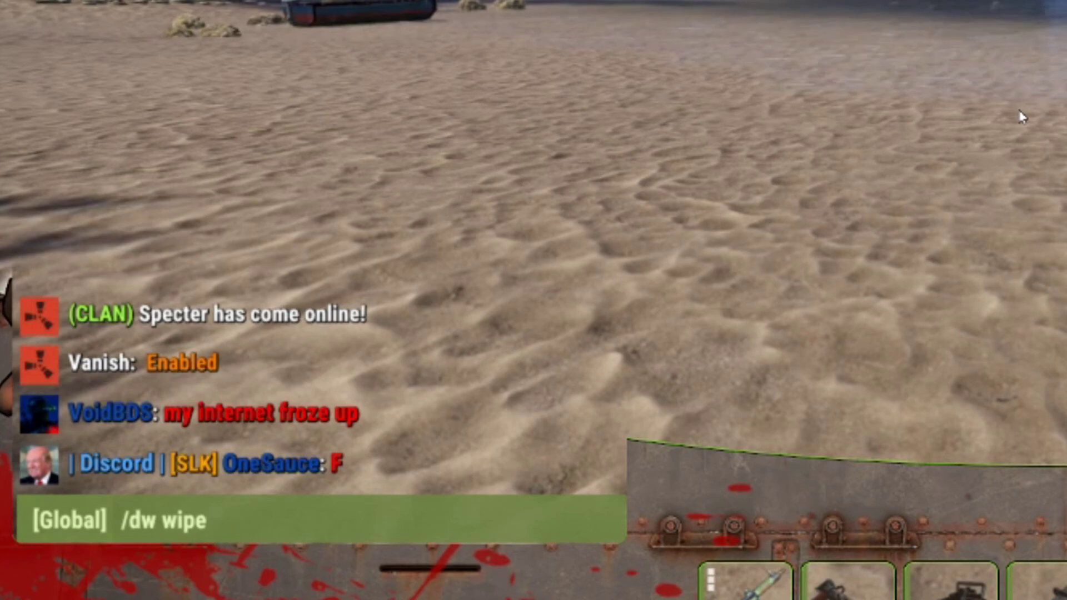
- Send a test wipe message with /dw wipe and a test protocol message with /dw protocol in the Rust game chat
key("Return")
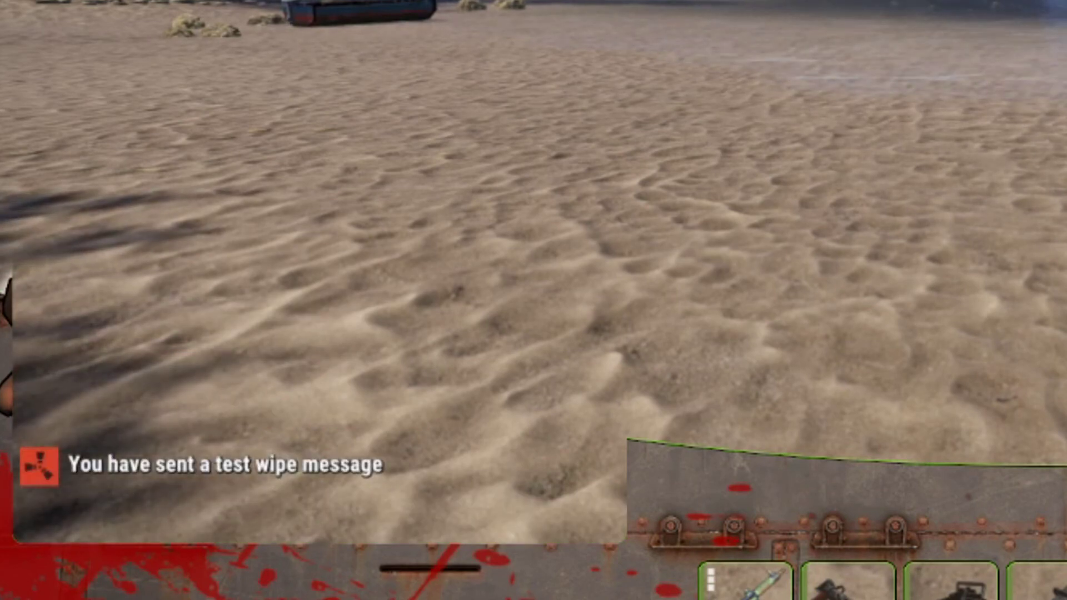
key("Return")
type("/dw")
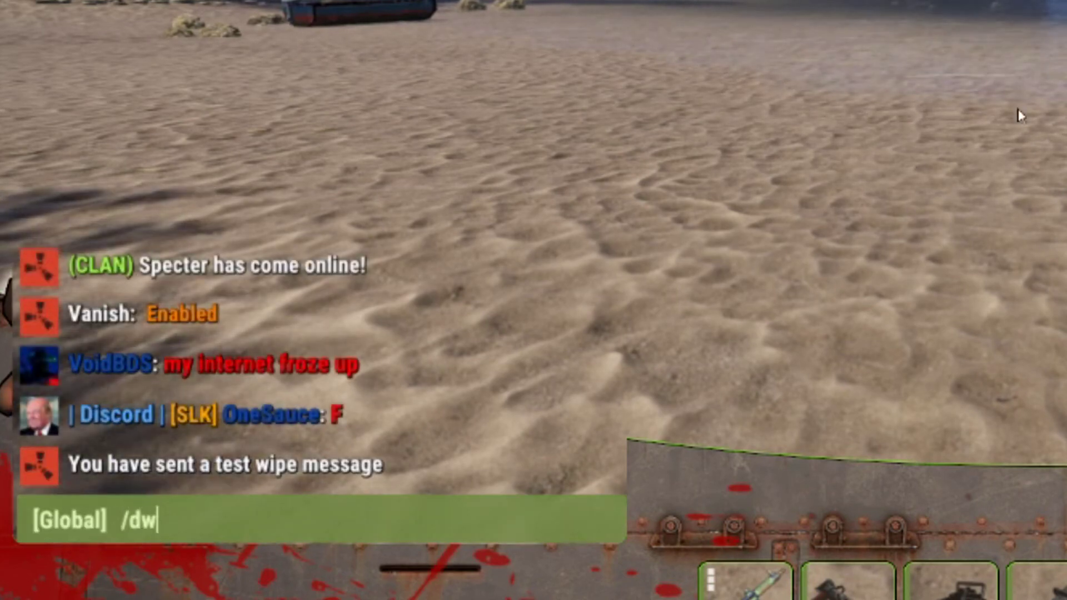
type(" protot")
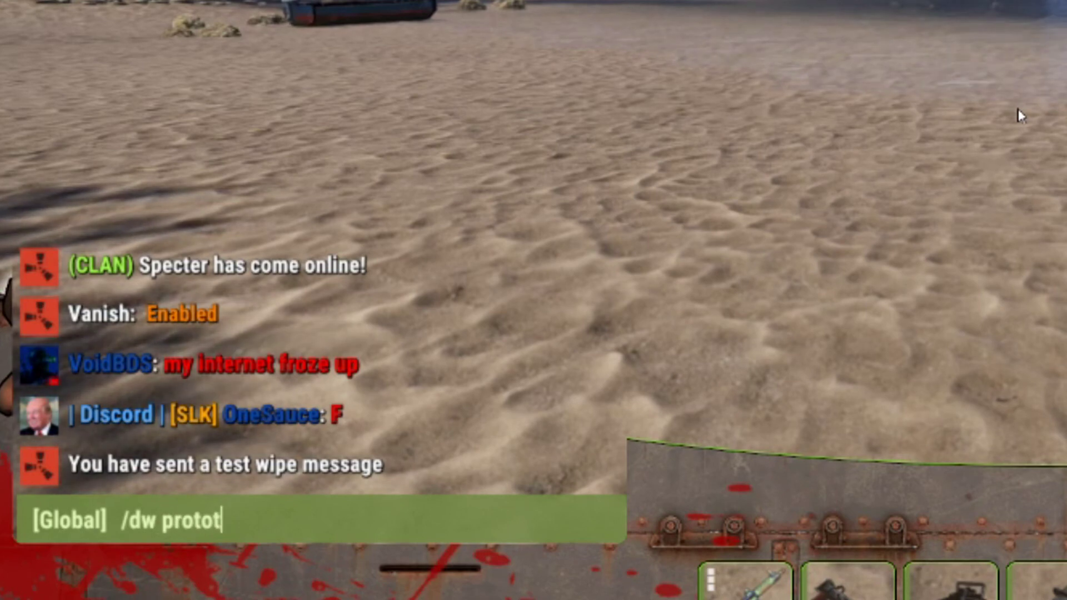
key("Return")
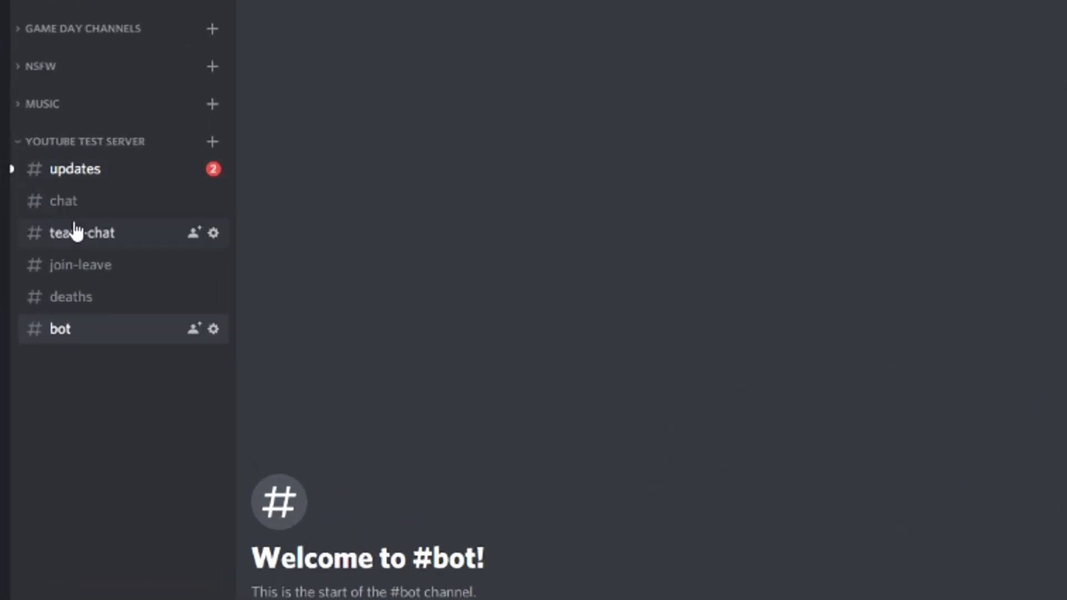
- Open the #updates channel in Discord and examine the test wipe and protocol notifications
left_click(66, 169)
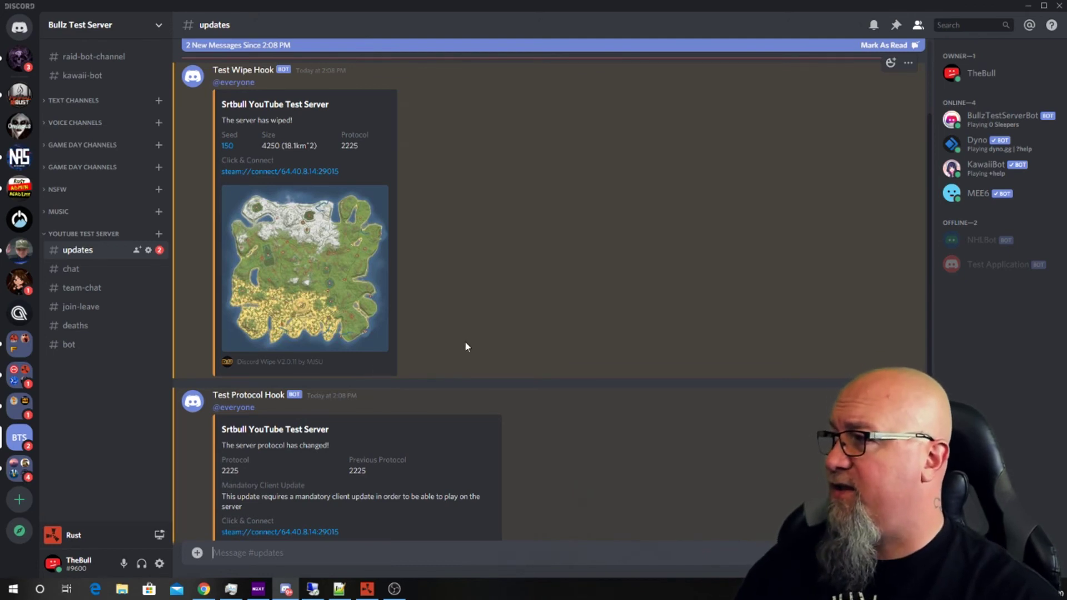
scroll(459, 345, "up", 1)
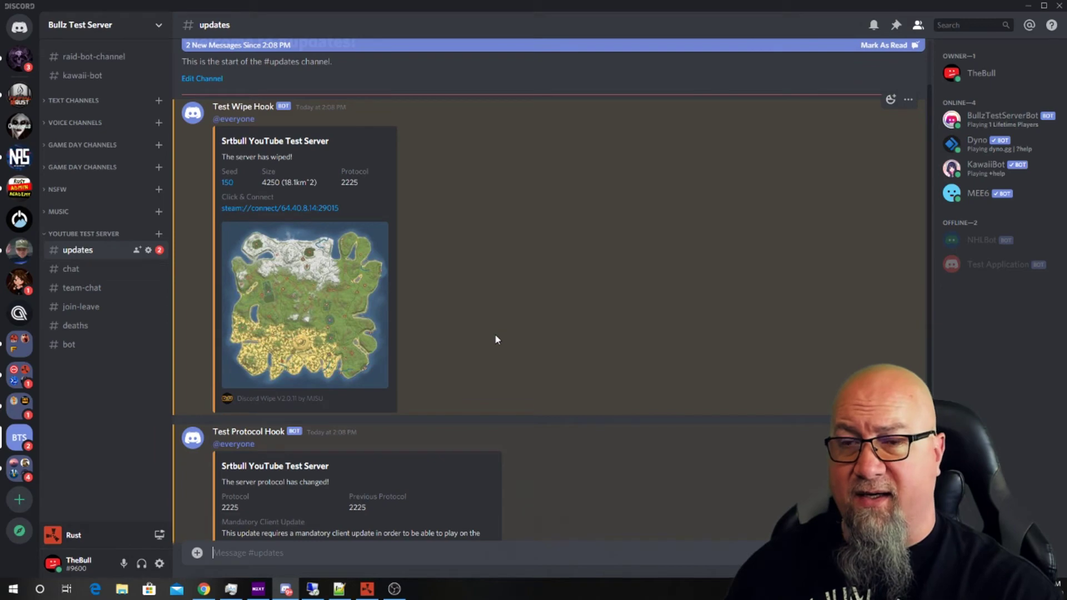
- View the wipe notification's map image enlarged, and examine the mandatory client update text in the test protocol notification
left_click(369, 323)
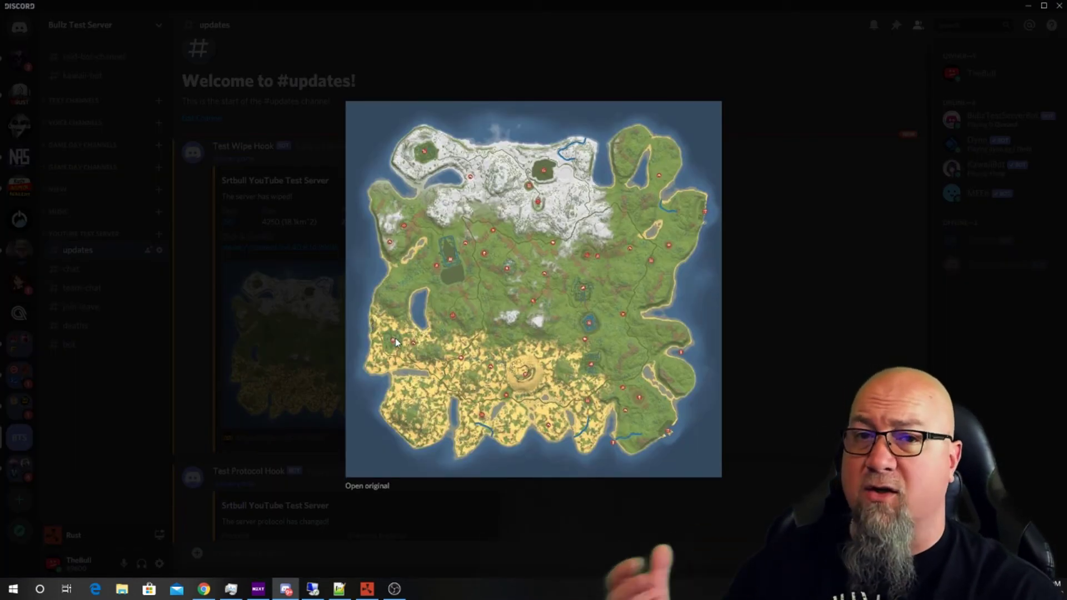
left_click(502, 488)
scroll(501, 488, "down", 2)
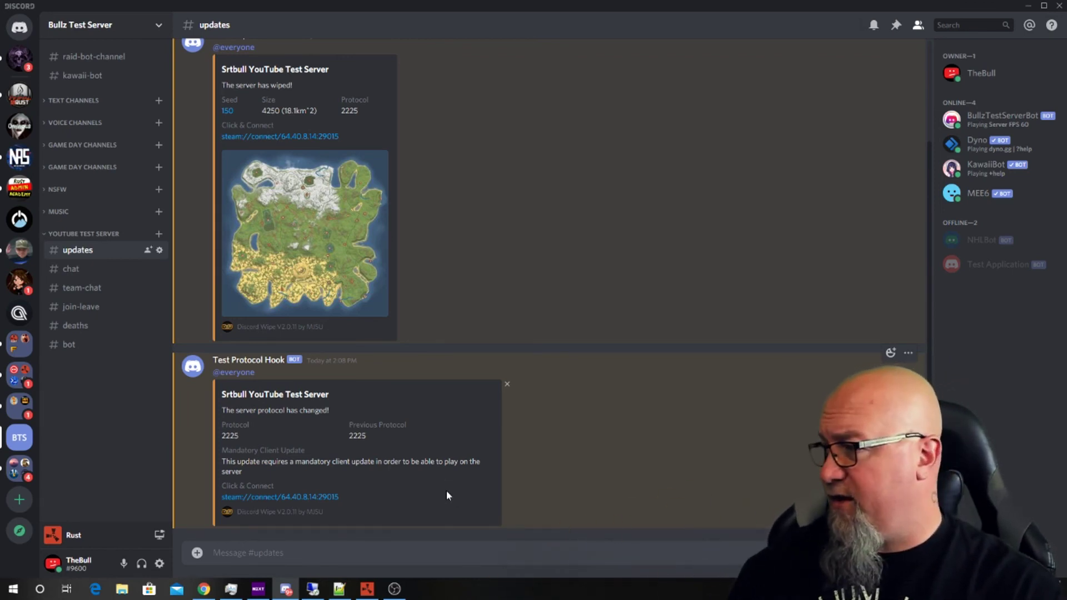
triple_click(479, 465)
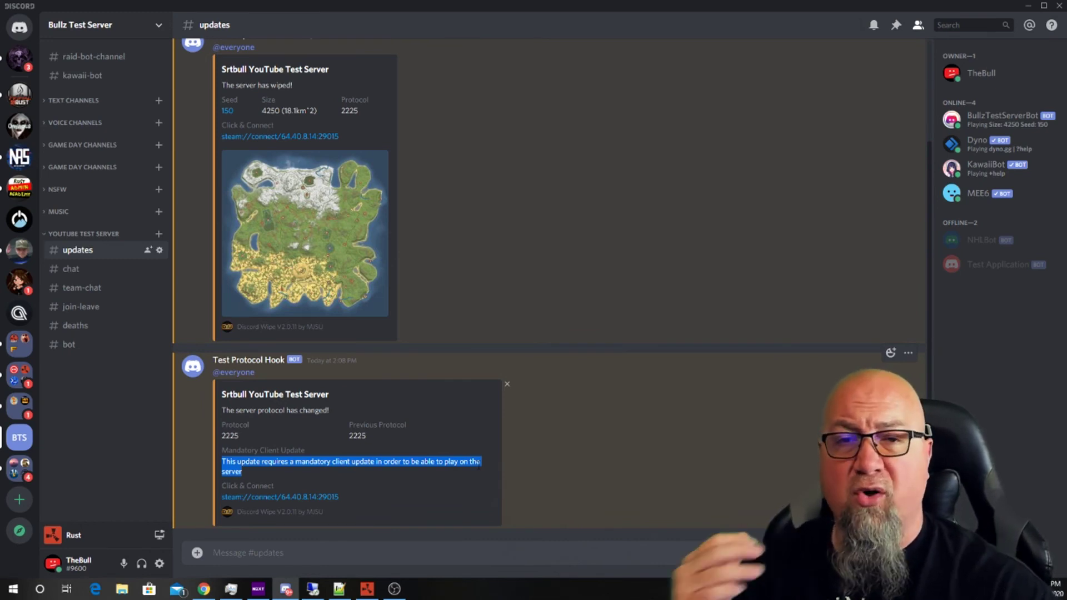
left_click(522, 472)
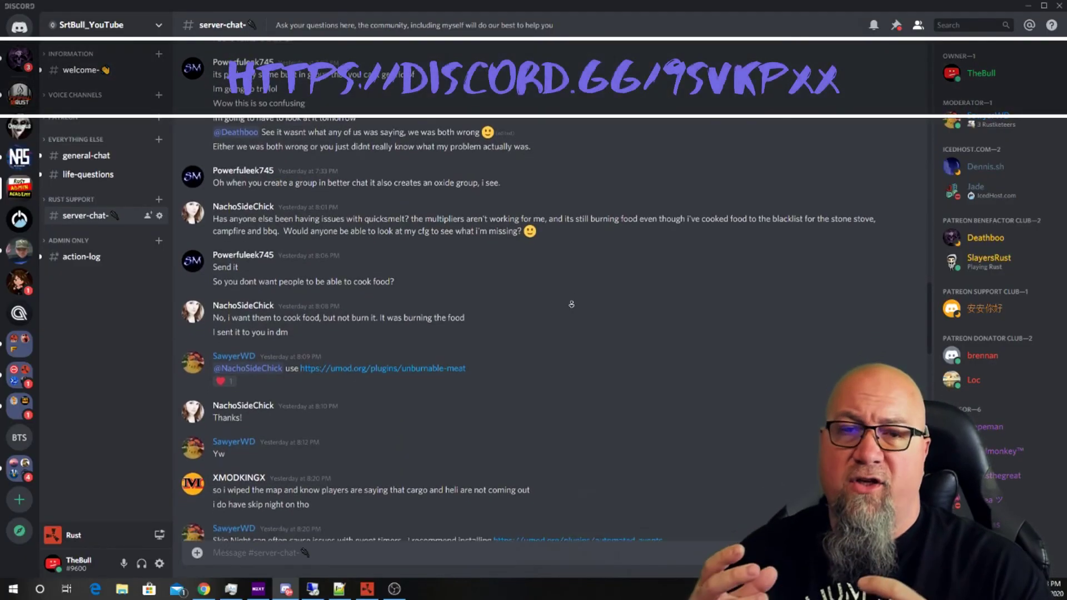
- Read through the Rust support conversations in the server-chat channel of the SrtBull_YouTube Discord server
scroll(571, 303, "down", 2)
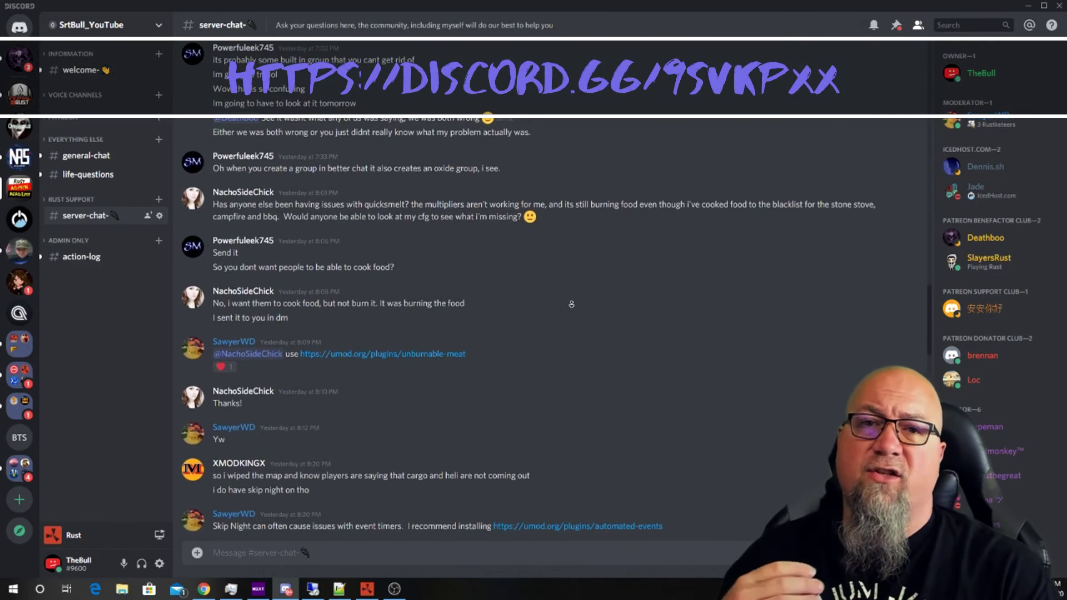
scroll(571, 304, "down", 2)
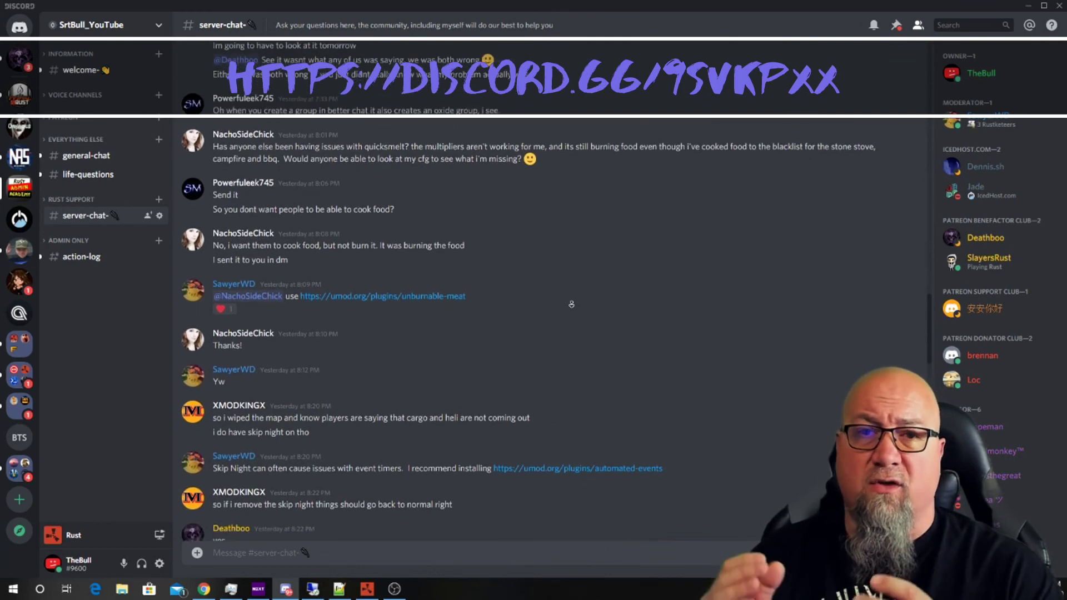
scroll(571, 304, "down", 2)
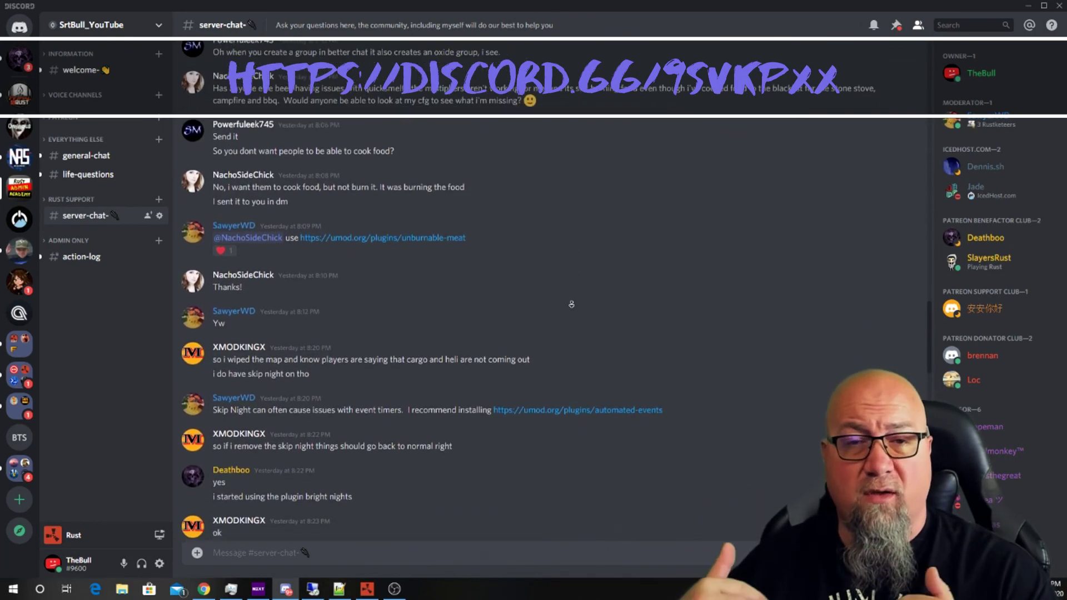
scroll(571, 304, "down", 2)
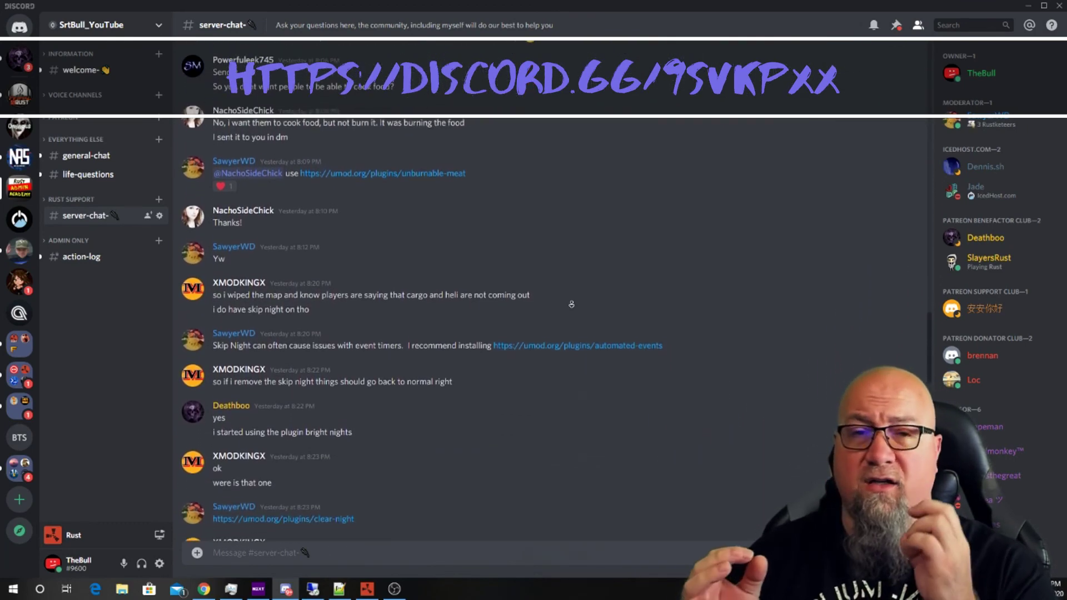
scroll(571, 304, "down", 2)
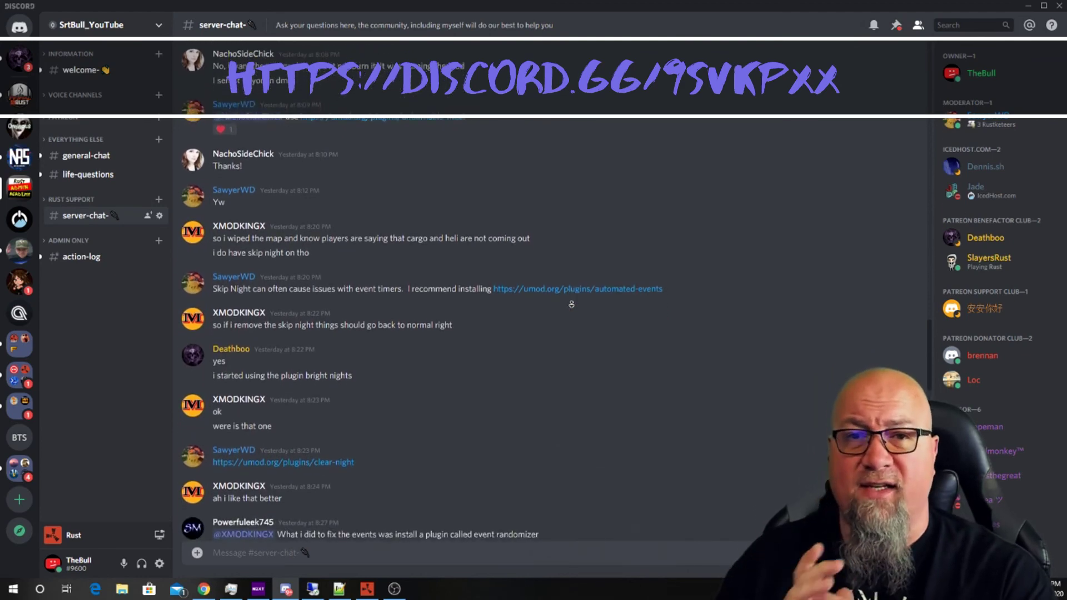
scroll(571, 304, "down", 2)
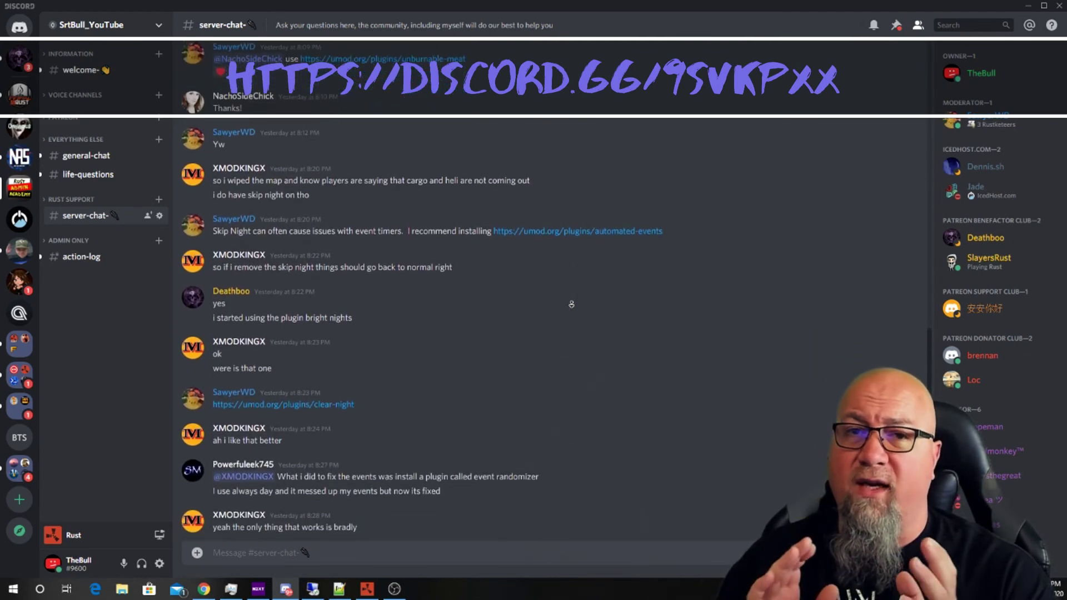
scroll(571, 304, "down", 2)
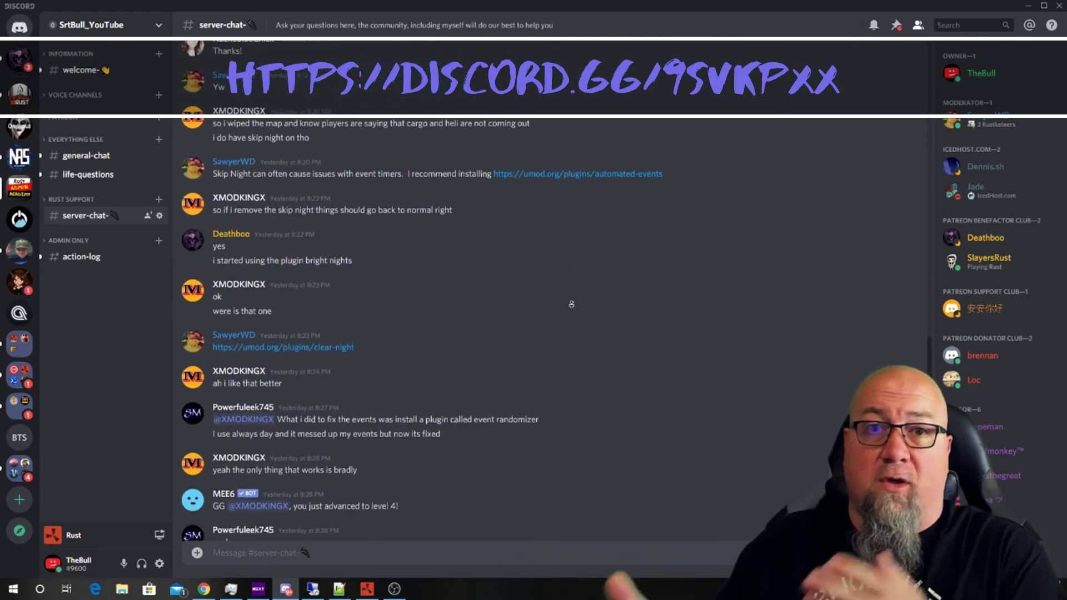
scroll(571, 304, "down", 5)
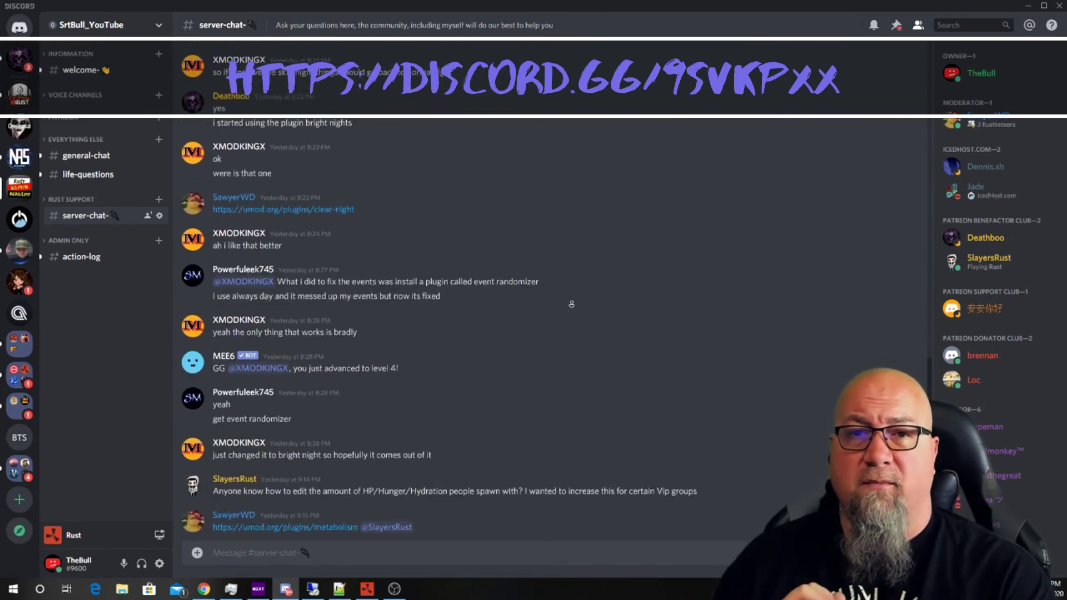
scroll(571, 304, "down", 3)
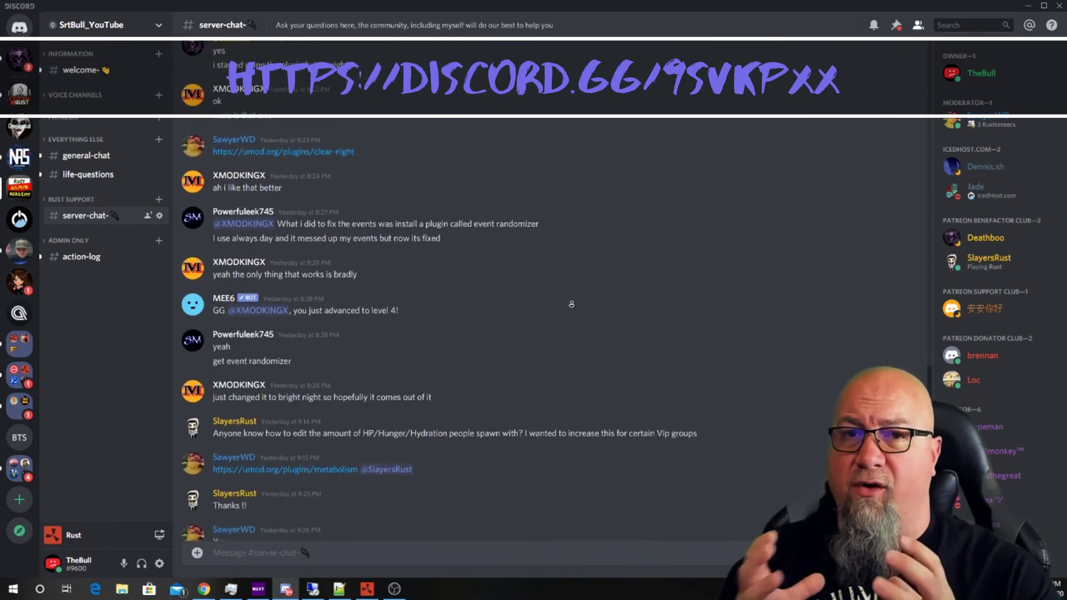
scroll(571, 304, "down", 2)
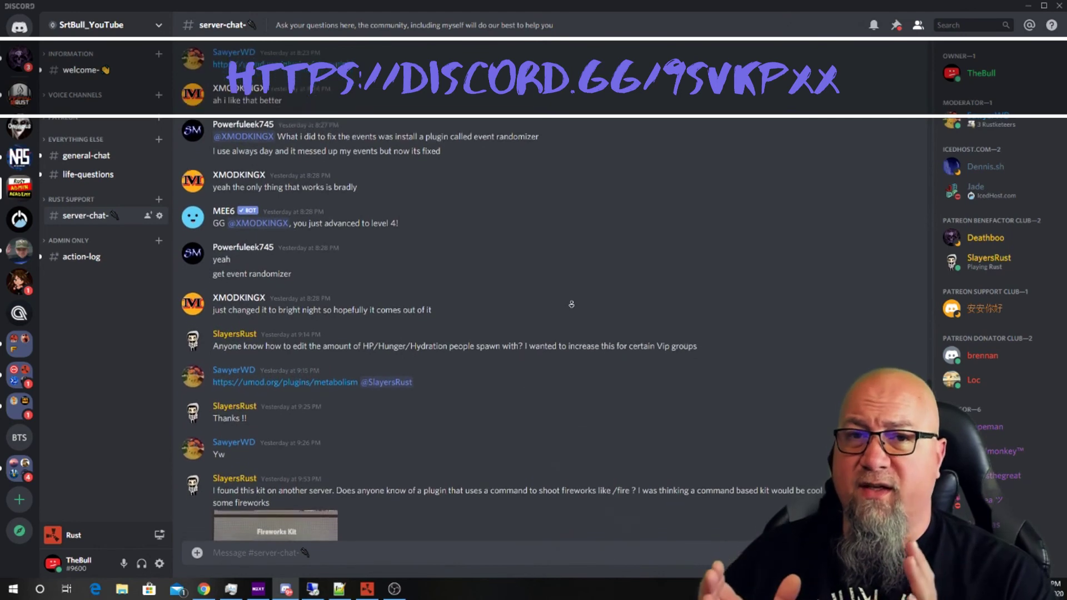
scroll(571, 304, "down", 2)
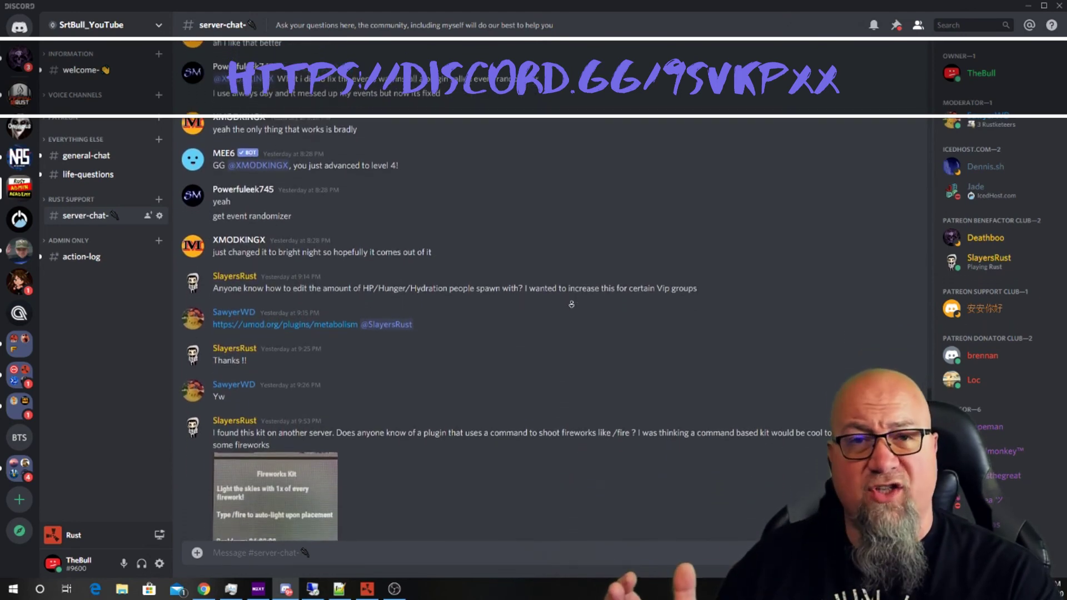
scroll(571, 304, "down", 2)
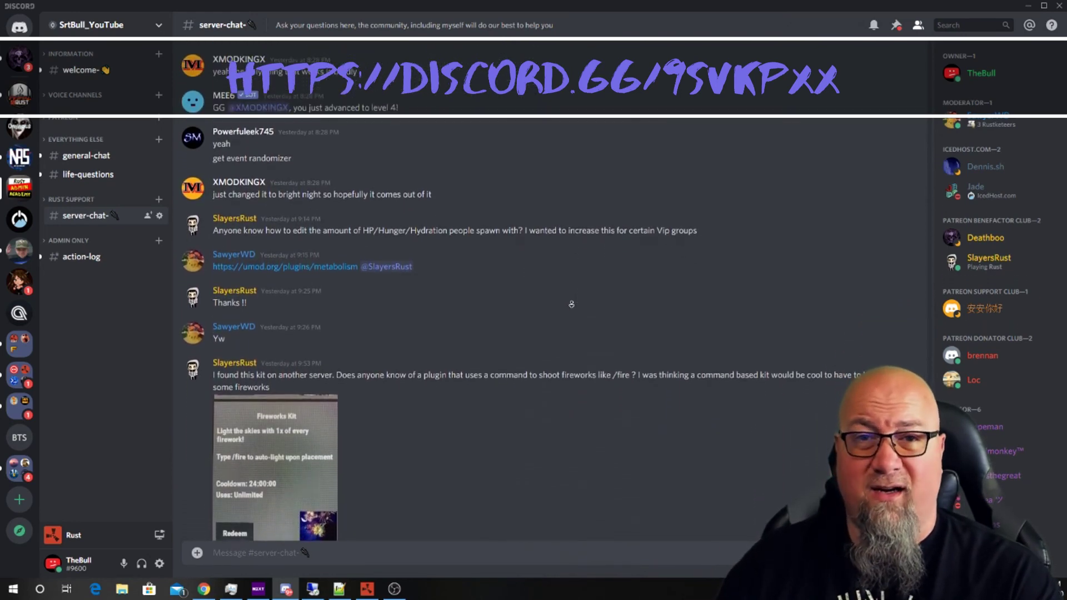
scroll(571, 304, "down", 2)
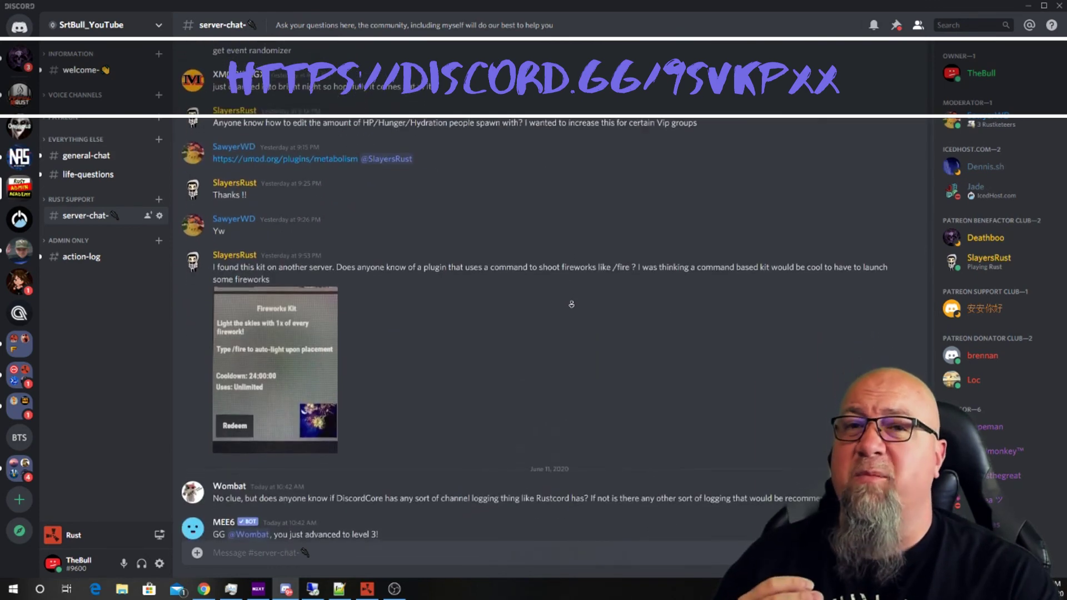
scroll(571, 304, "down", 2)
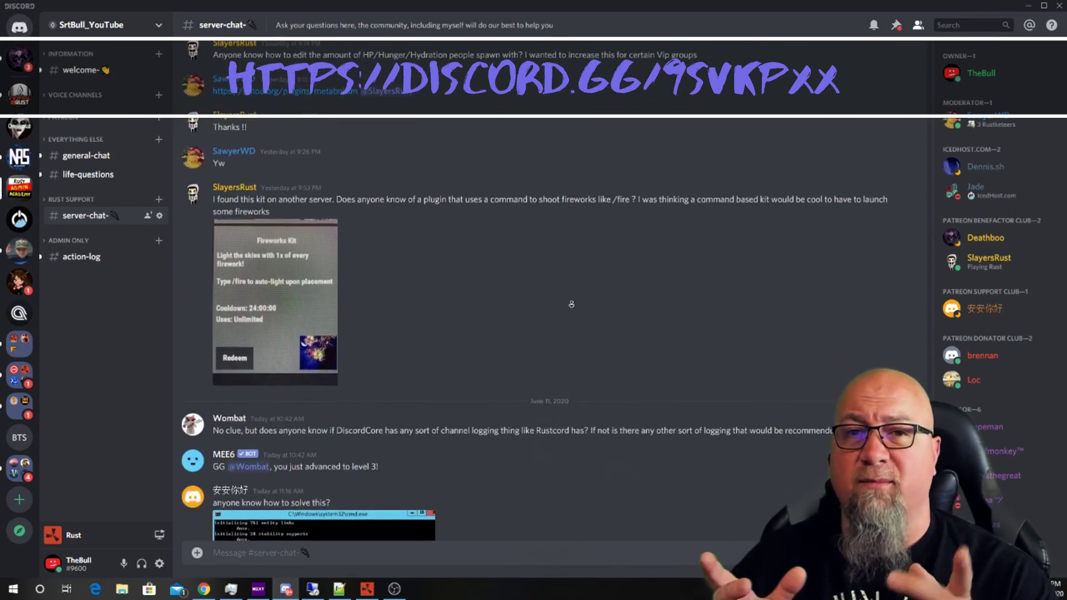
scroll(571, 304, "down", 3)
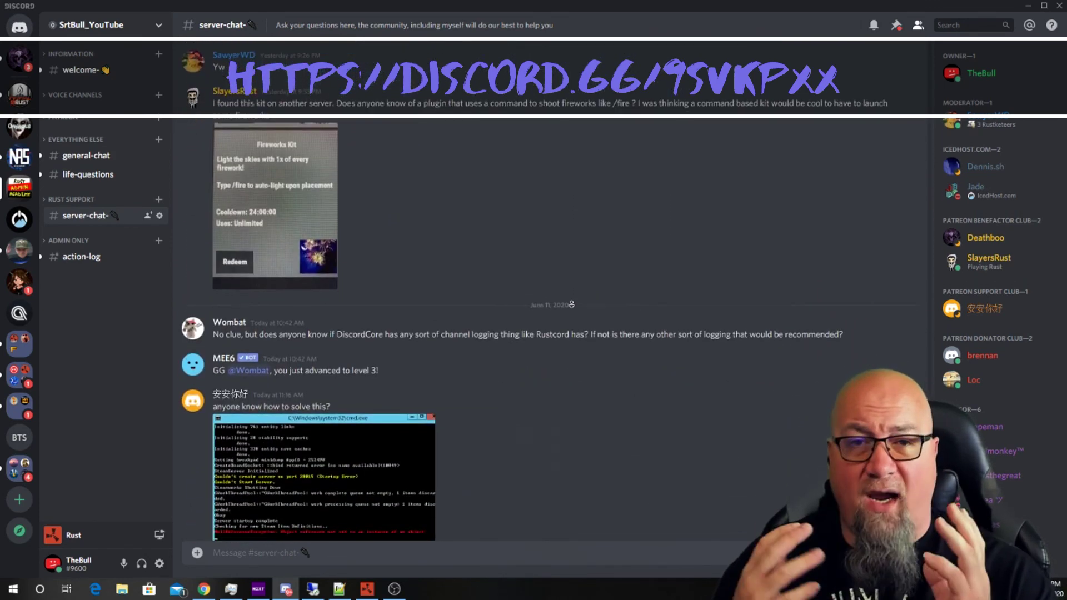
scroll(571, 304, "down", 2)
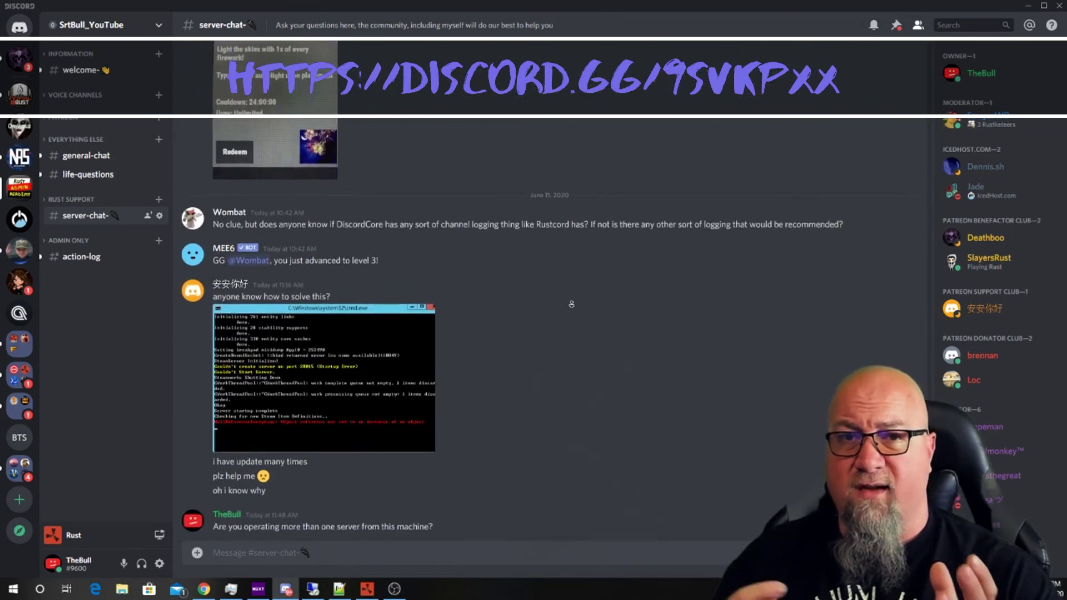
scroll(571, 304, "down", 2)
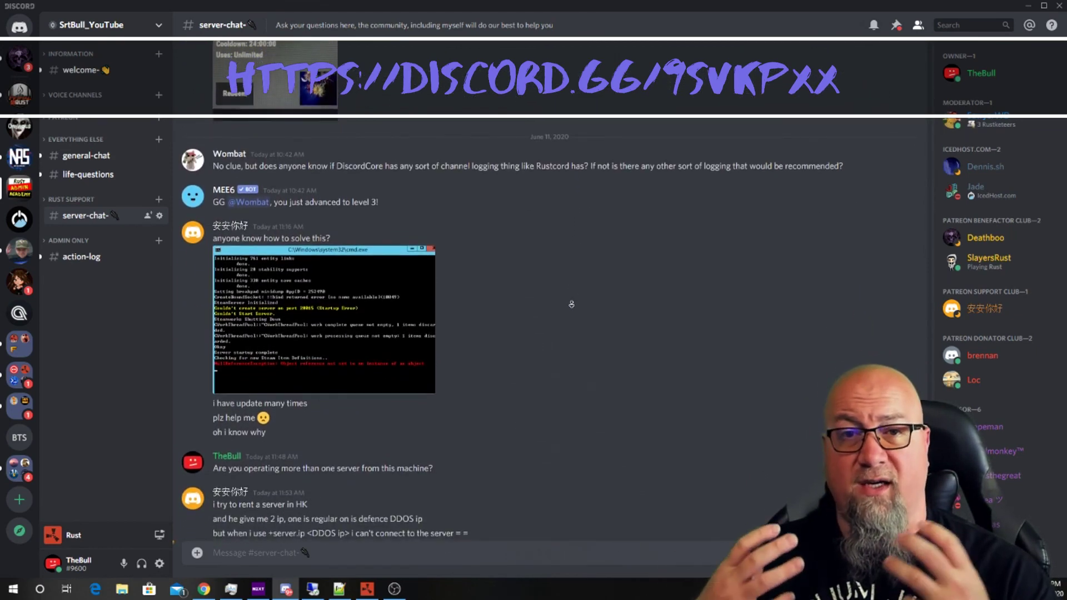